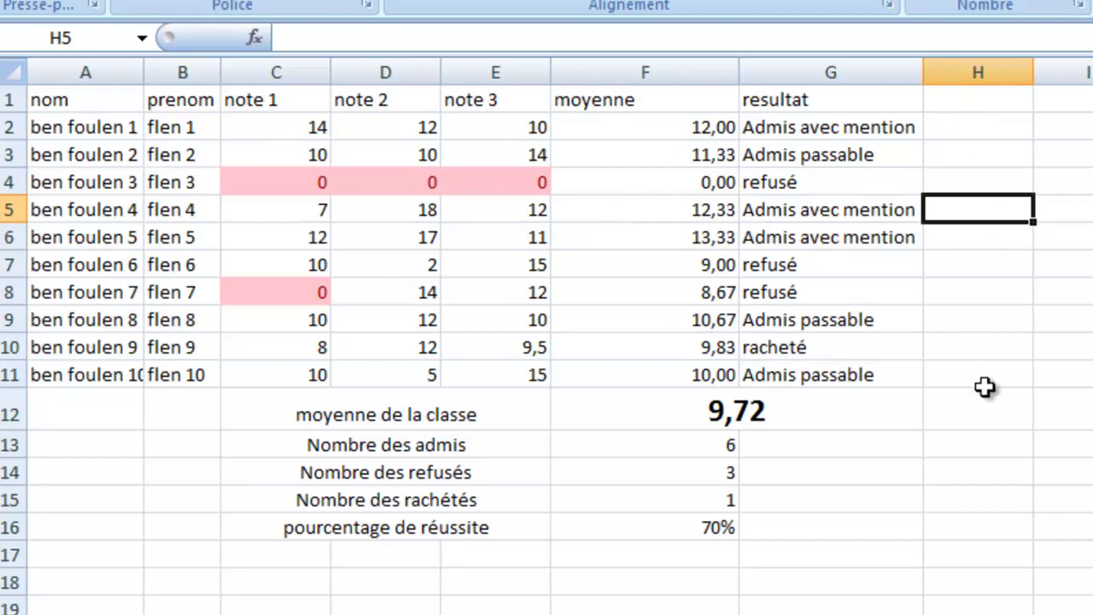
- Enter the header "rang" in cell H1, next to the resultat column
click(1000, 103)
text(r)
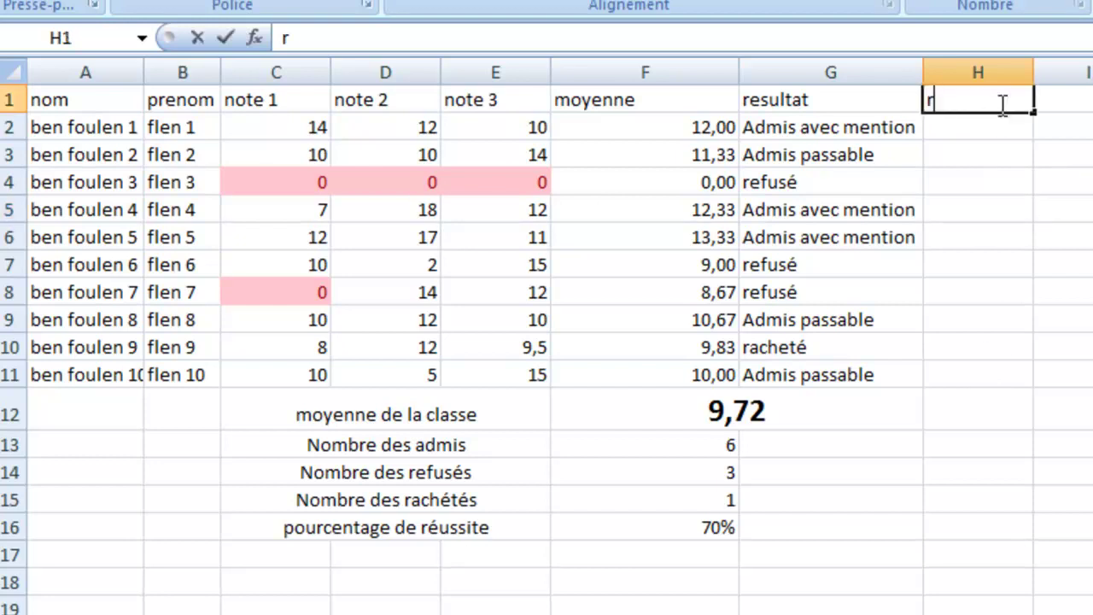
text(ang)
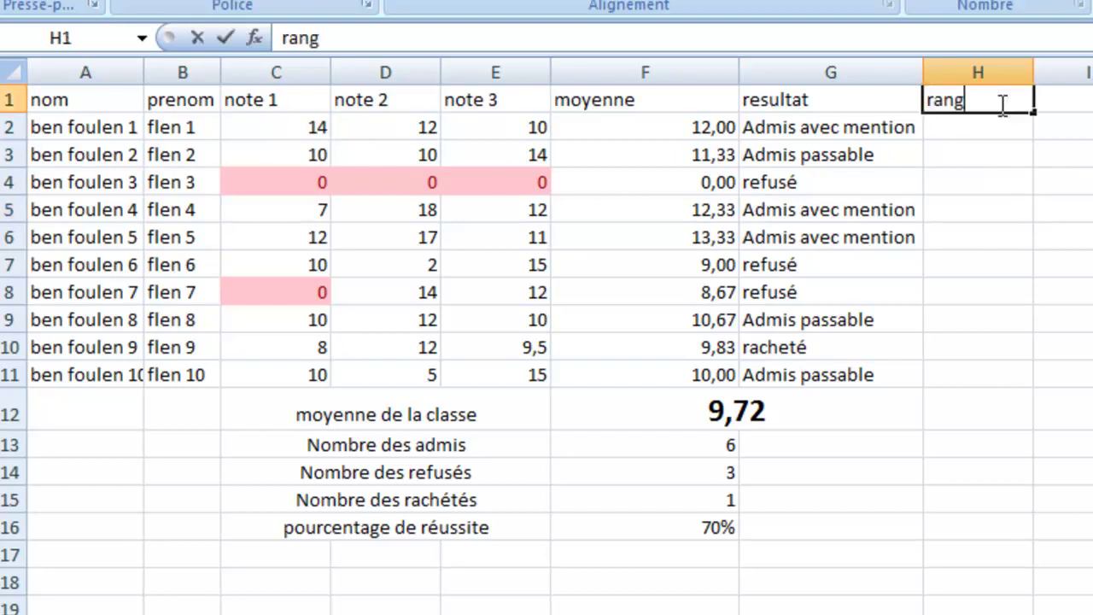
click(1001, 152)
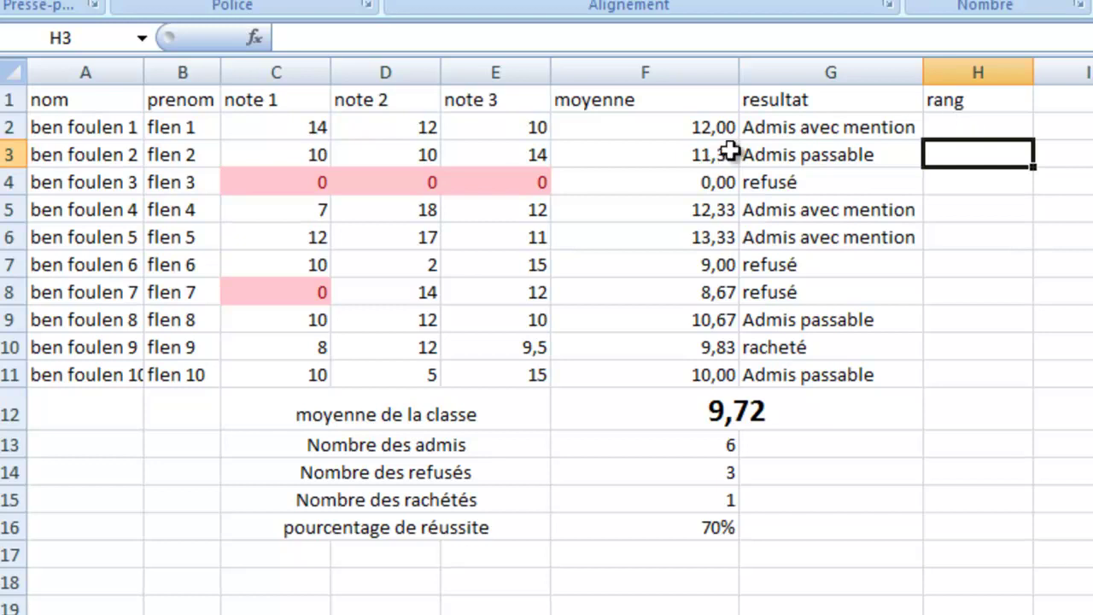
- Sort rows 1 to 11, which have headers, by the moyenne column with order "Du plus grand au plus petit"
drag(10, 103, 787, 375)
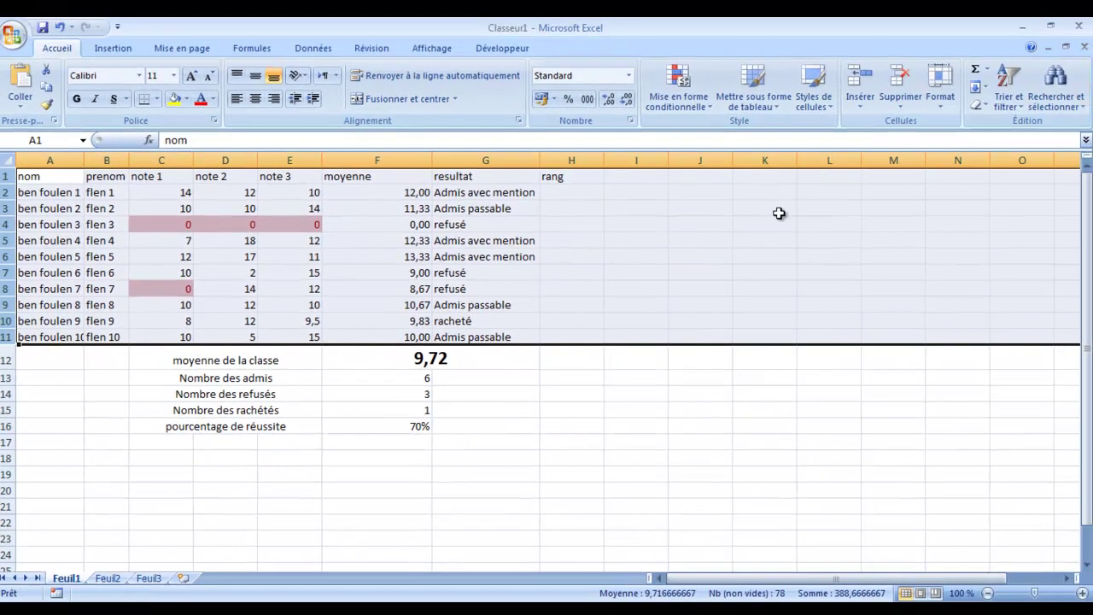
click(1009, 97)
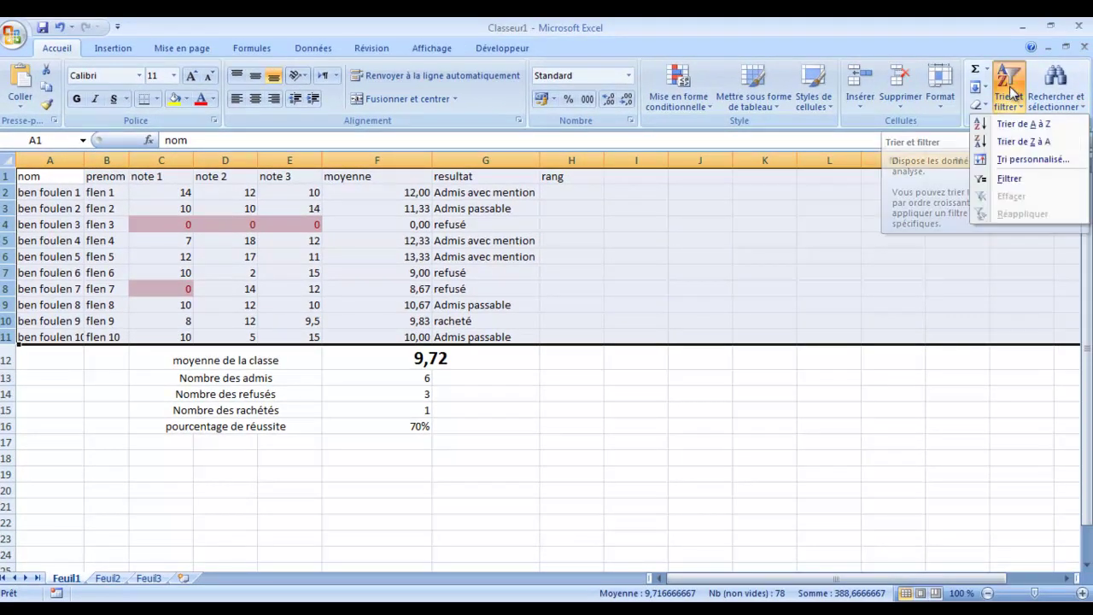
click(1024, 159)
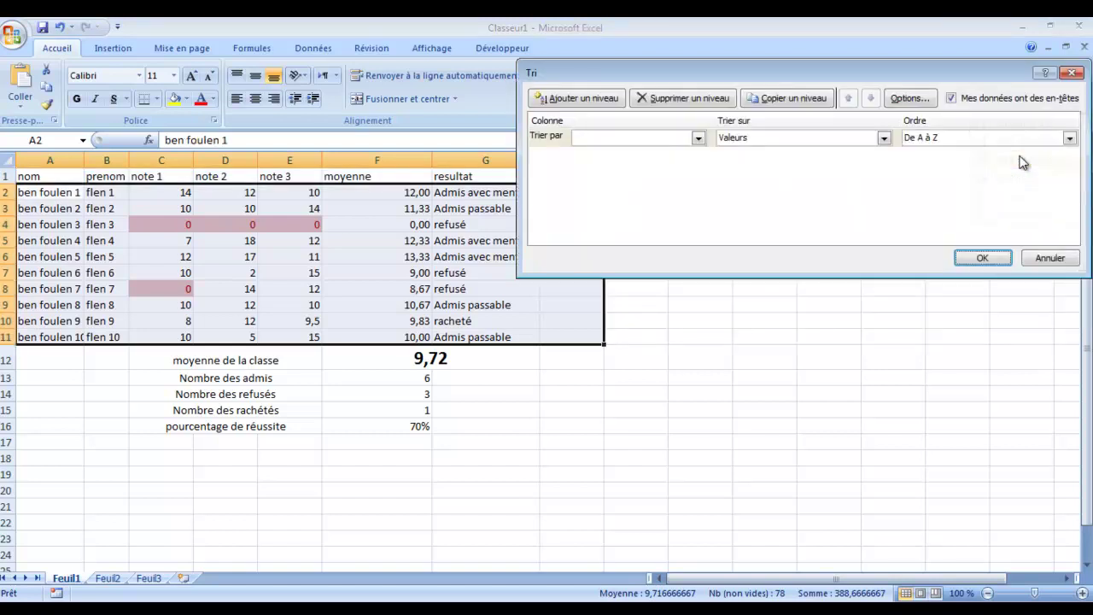
click(698, 137)
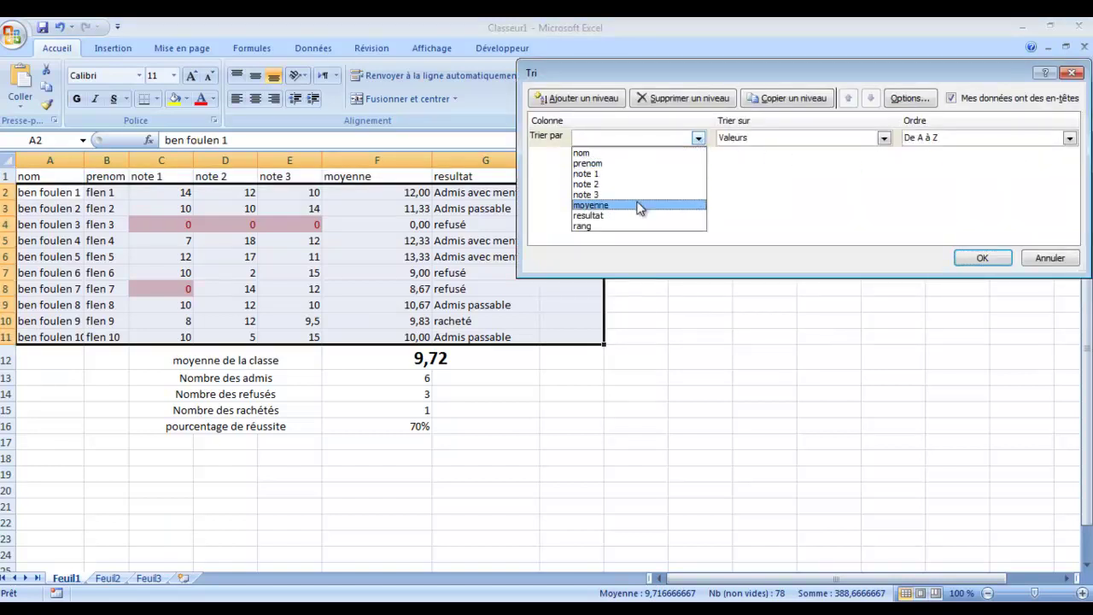
click(640, 206)
click(991, 141)
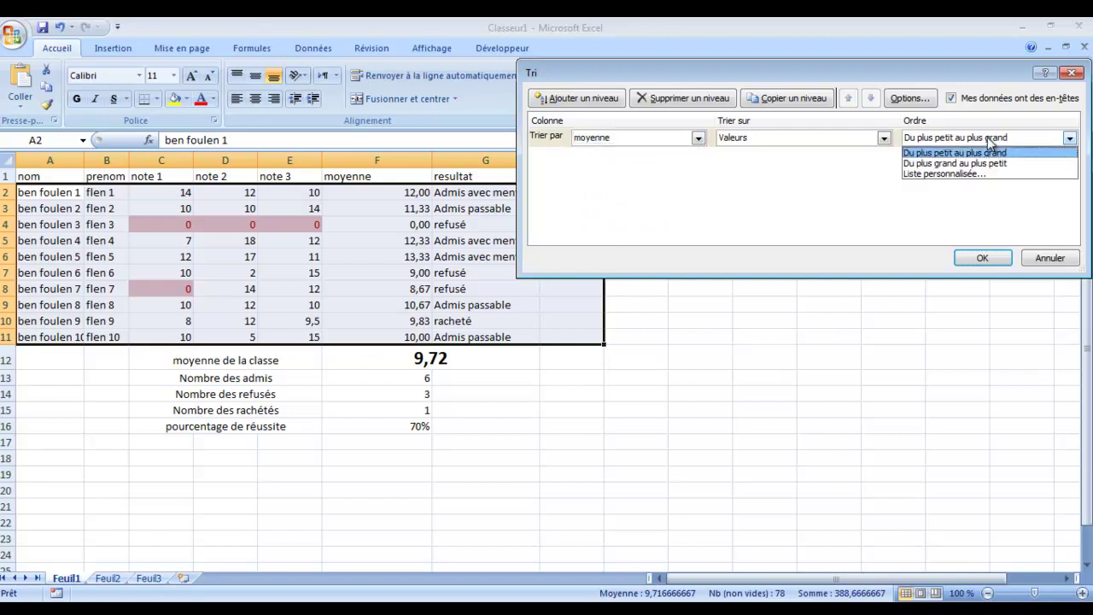
click(924, 164)
click(979, 259)
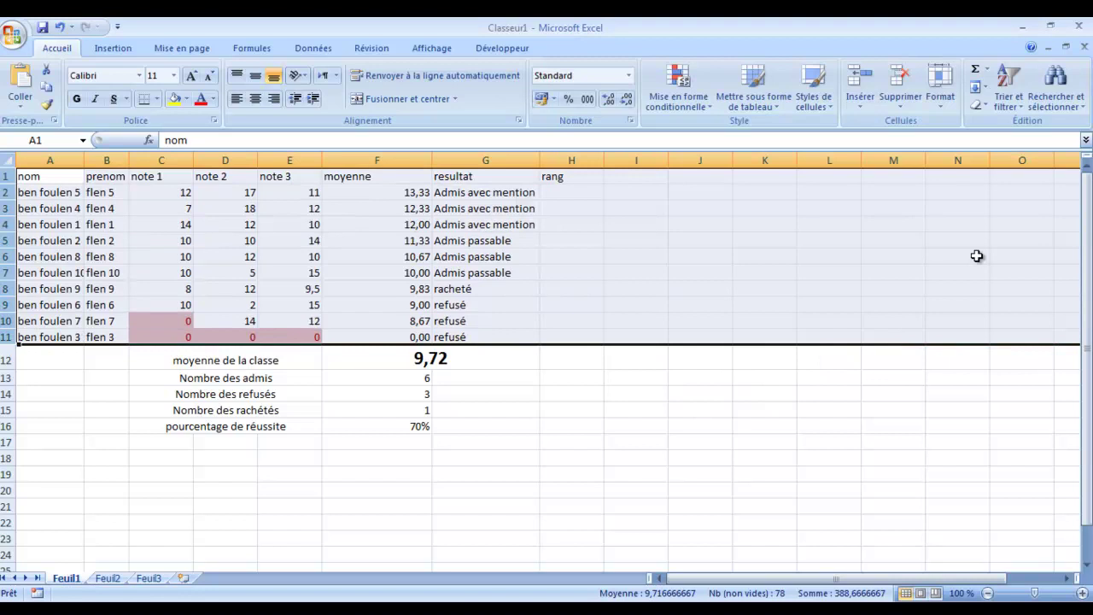
- Number the students 1 to 10 in H2:H11 of the rang column, entering 1 and 2 and extending the series
click(386, 303)
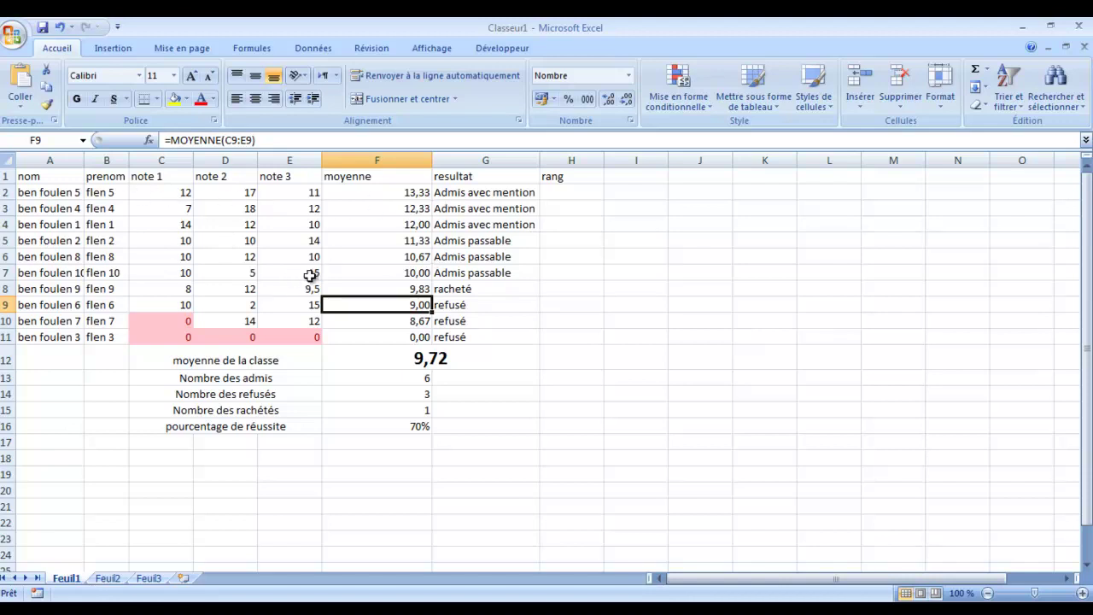
drag(393, 192, 390, 330)
click(403, 194)
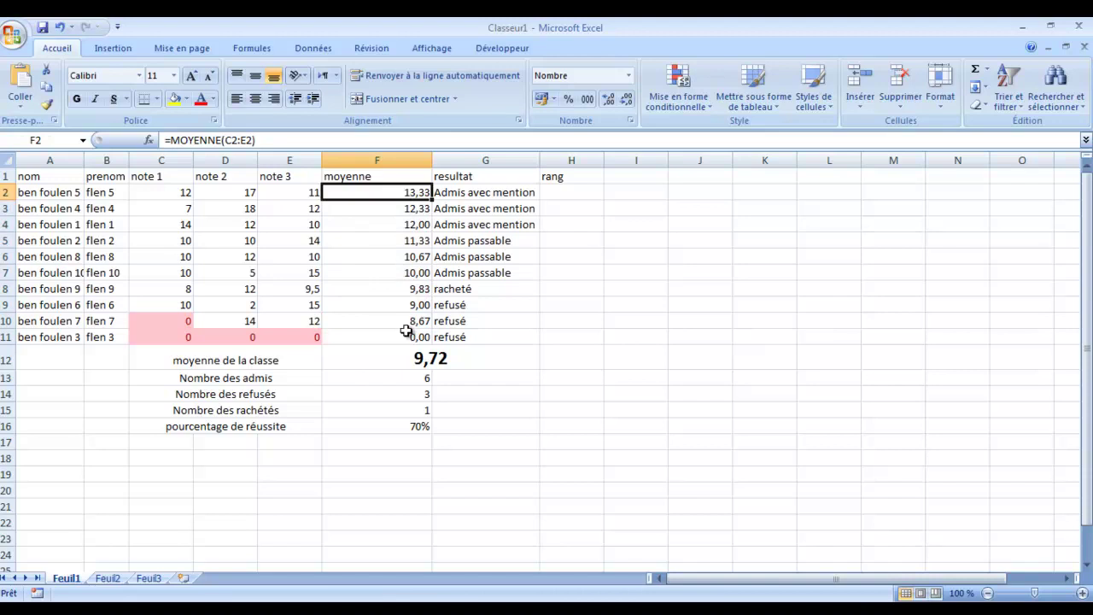
click(572, 192)
text(1)
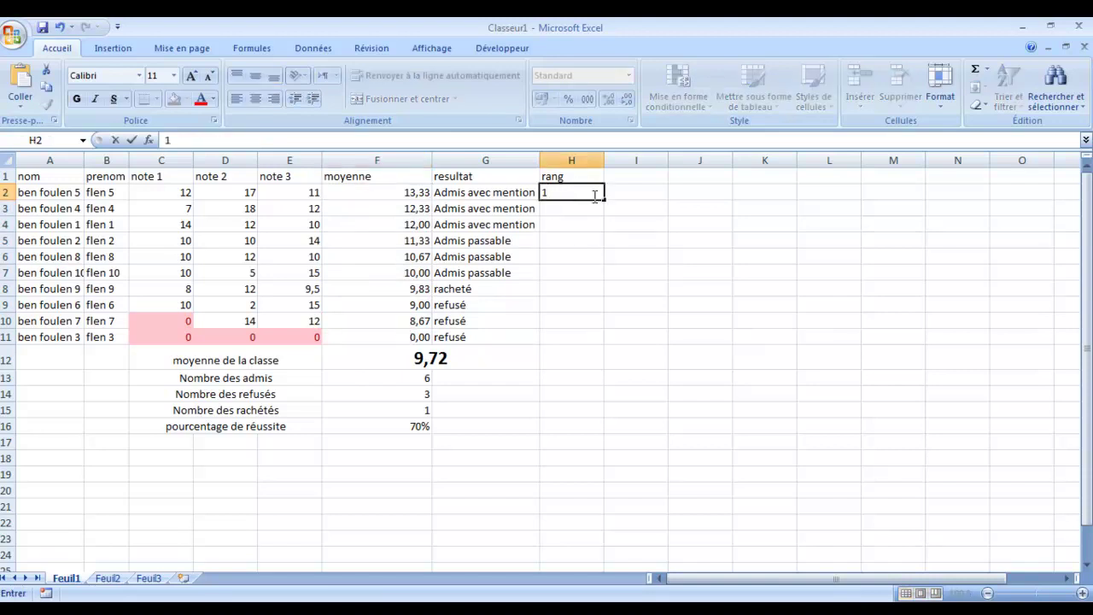
click(571, 208)
text(2)
click(568, 222)
drag(589, 196, 588, 347)
click(681, 323)
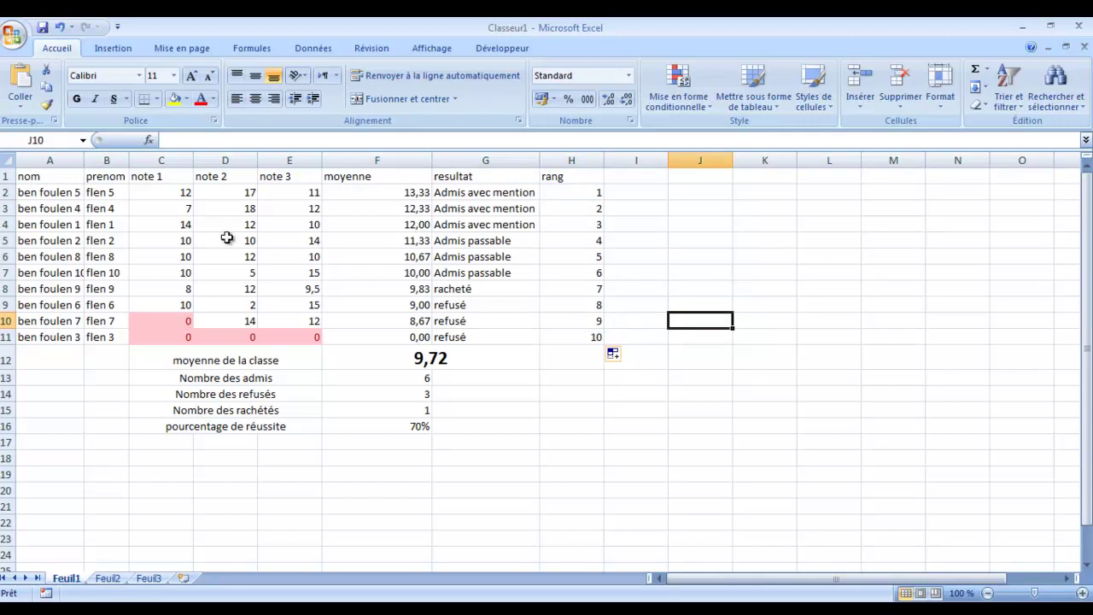
- Undo the rank numbering and the sort by moyenne
drag(7, 176, 498, 337)
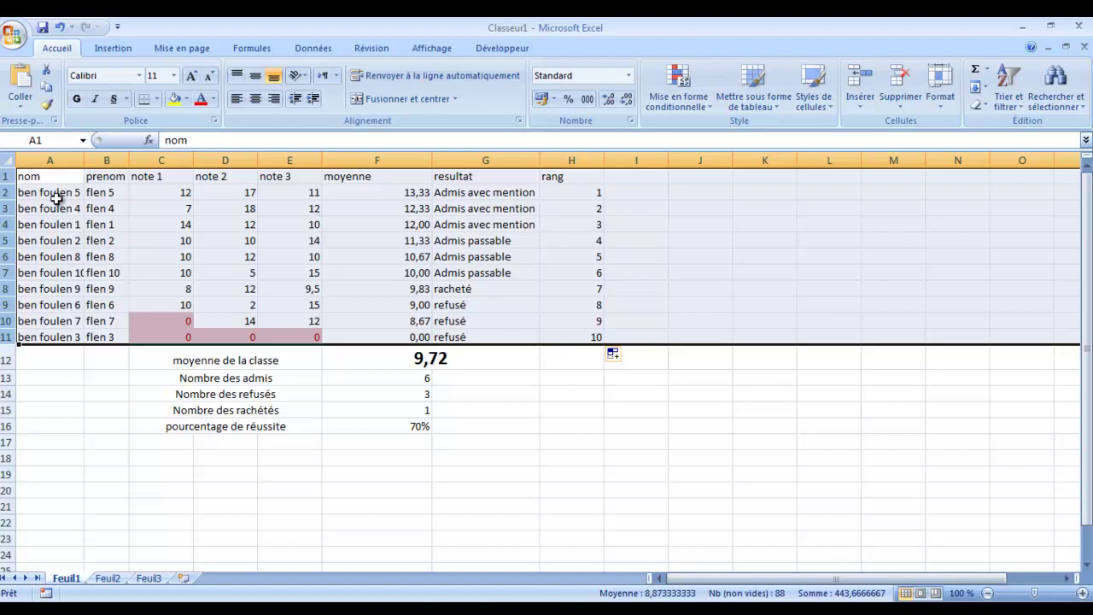
key(ctrl+z)
key(ctrl+z)
key(ctrl+z)
key(ctrl+z)
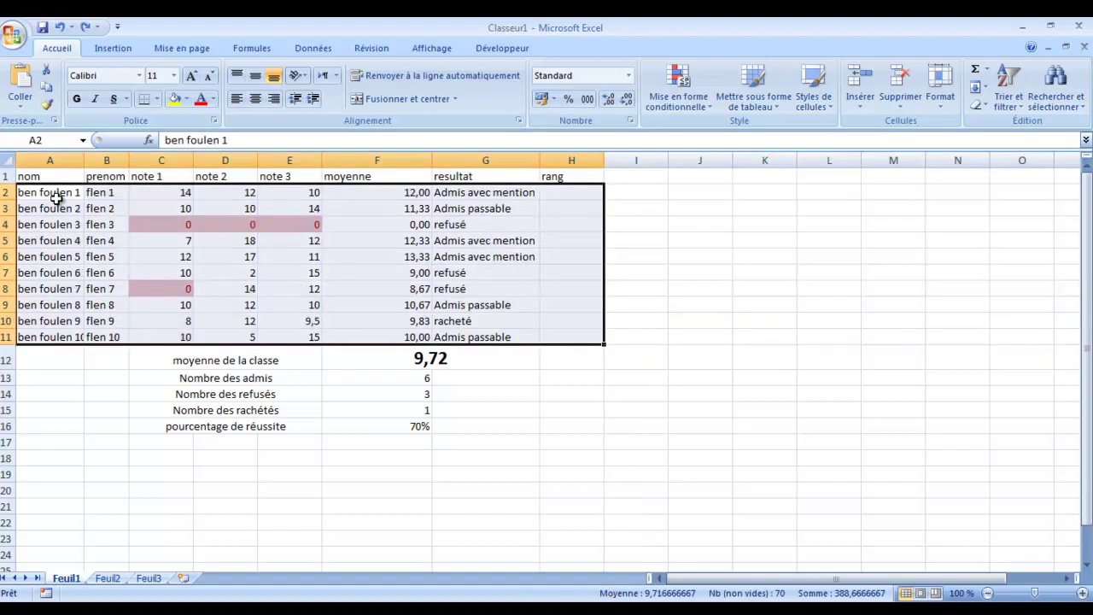
- Insert a new column before the nom column and give it the header "code"
right_click(43, 161)
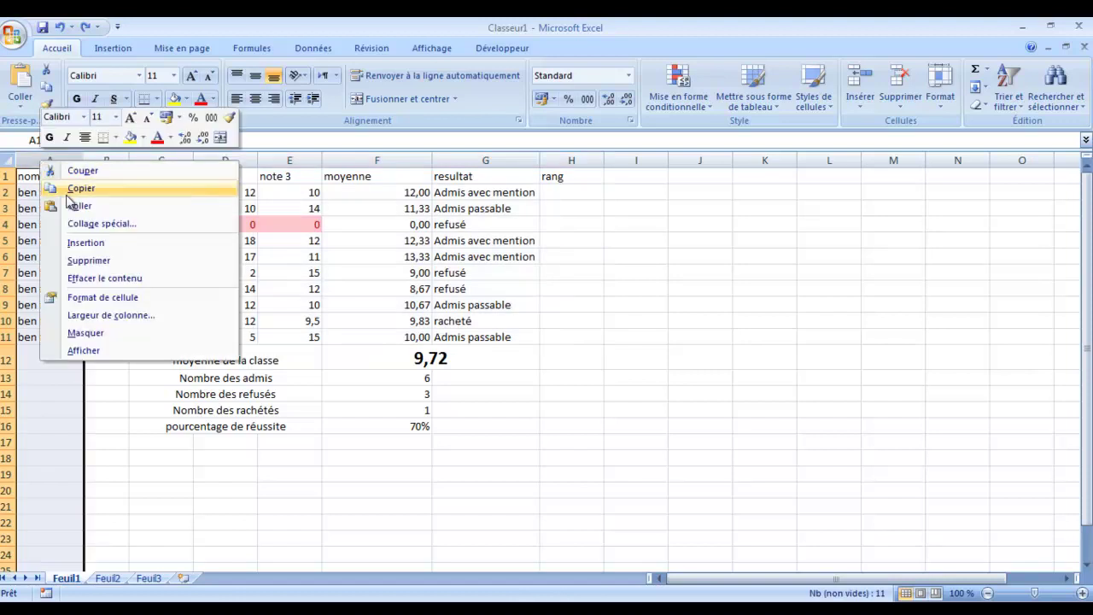
click(90, 243)
click(64, 180)
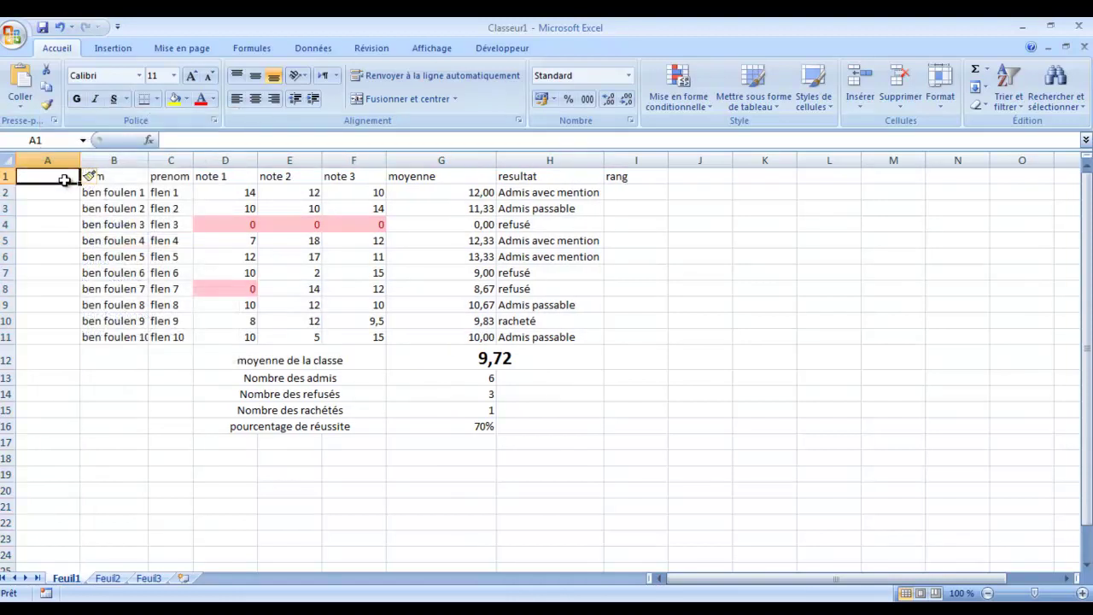
text(co)
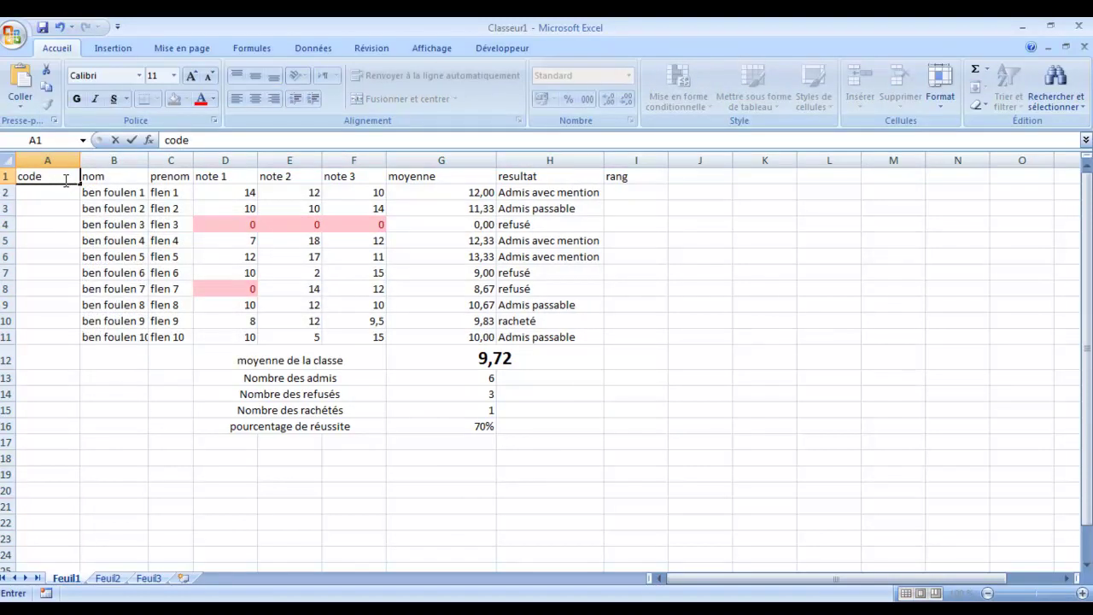
text(de)
- Number the students 1 to 10 in A2:A11 of the code column, entering 1 and 2 and extending the series
click(53, 191)
text(1)
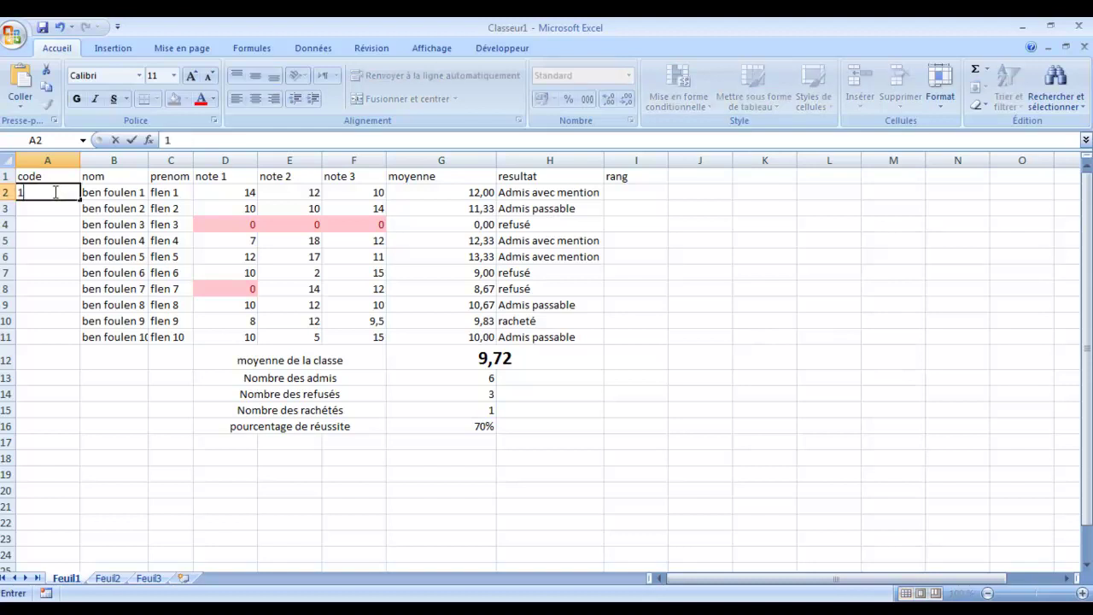
click(44, 214)
text(2)
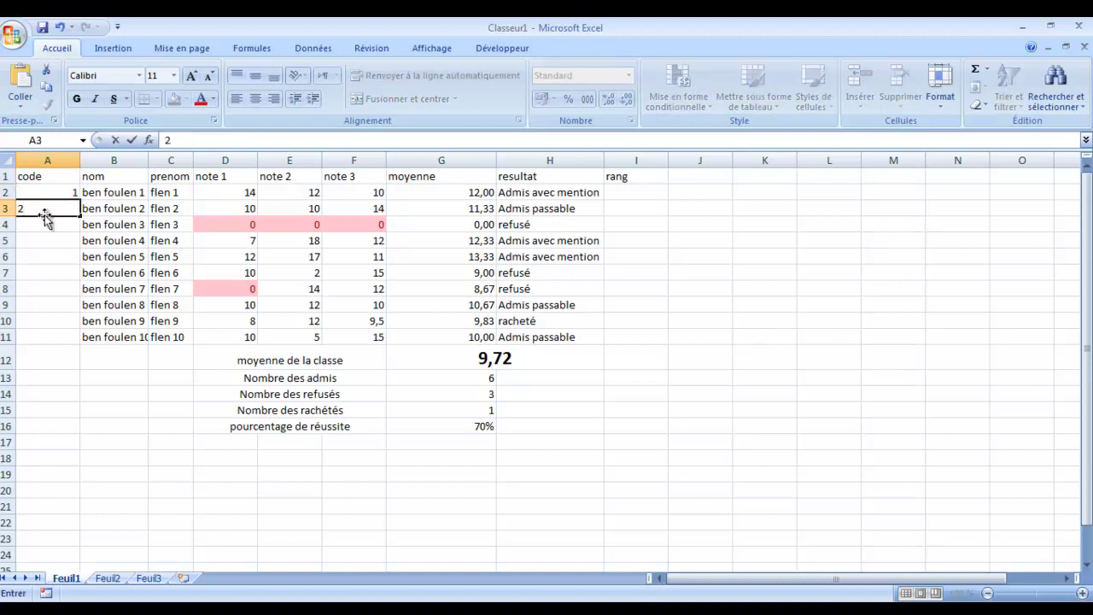
click(44, 223)
drag(68, 195, 74, 341)
click(69, 372)
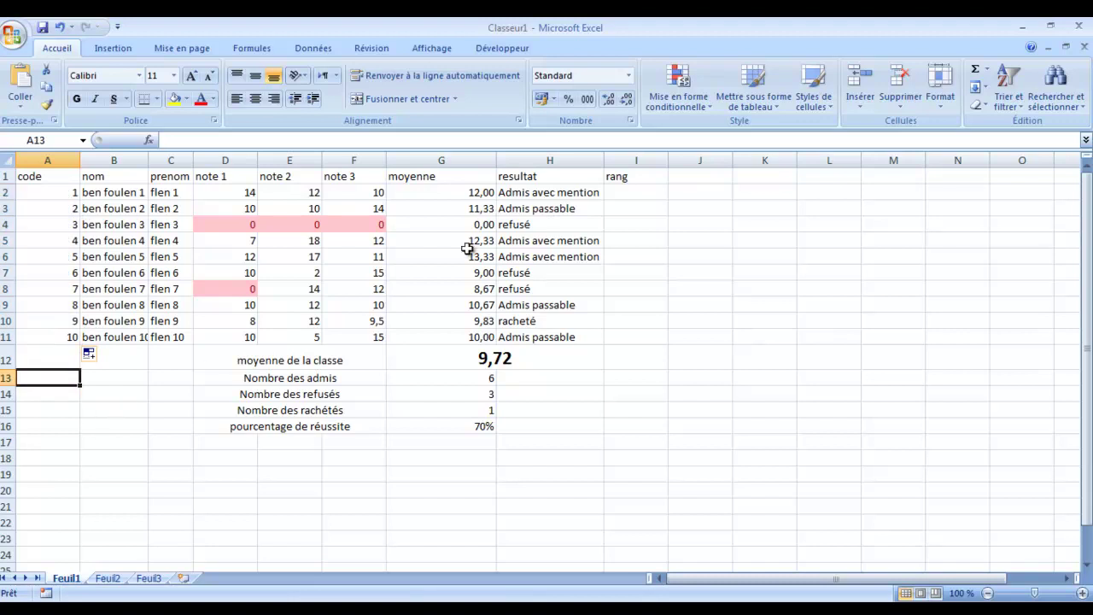
- Sort rows 1 to 11, including the code column, by moyenne with order "Du plus grand au plus petit"
drag(8, 177, 556, 319)
click(1008, 90)
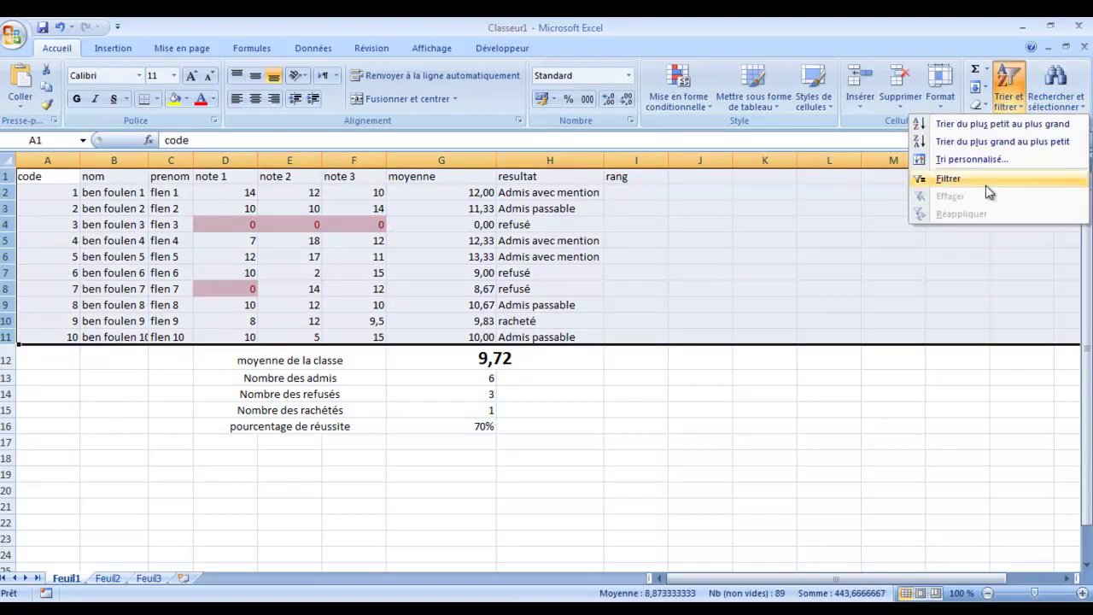
click(998, 162)
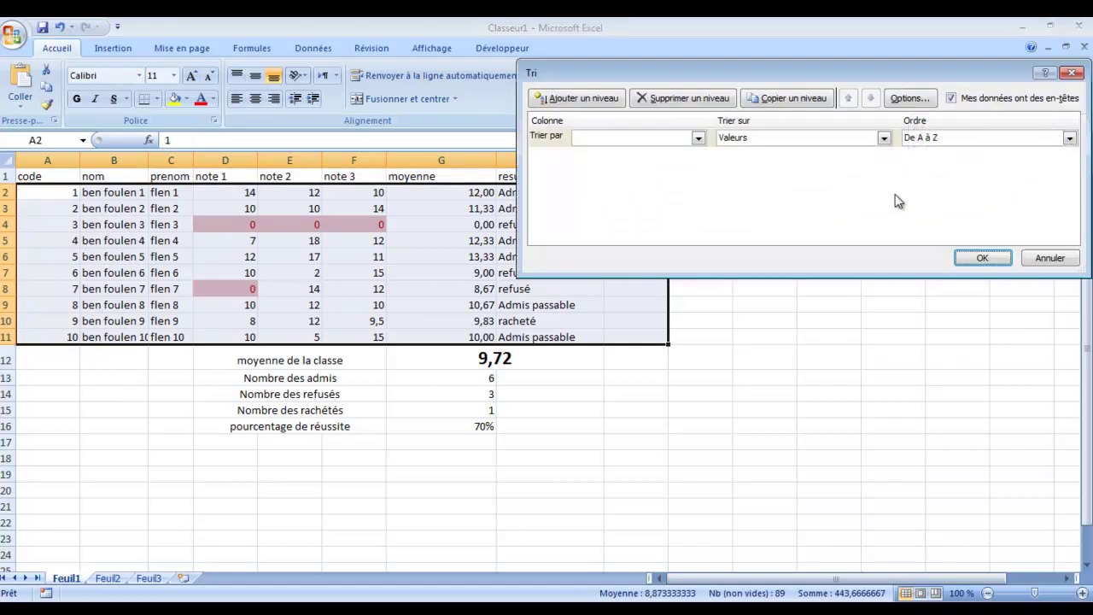
click(699, 137)
click(656, 215)
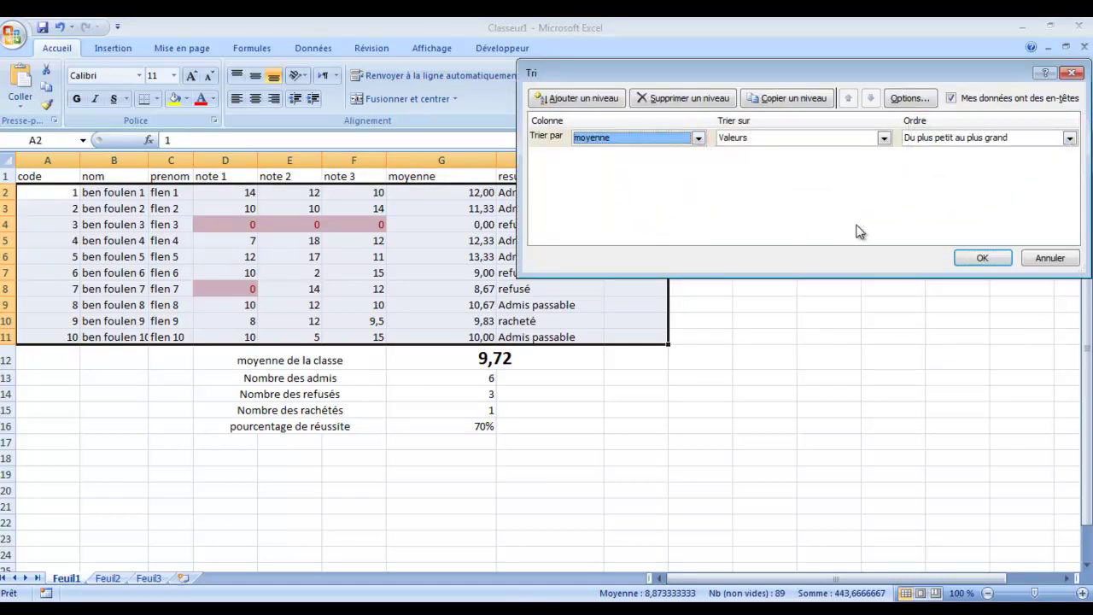
click(981, 140)
click(979, 161)
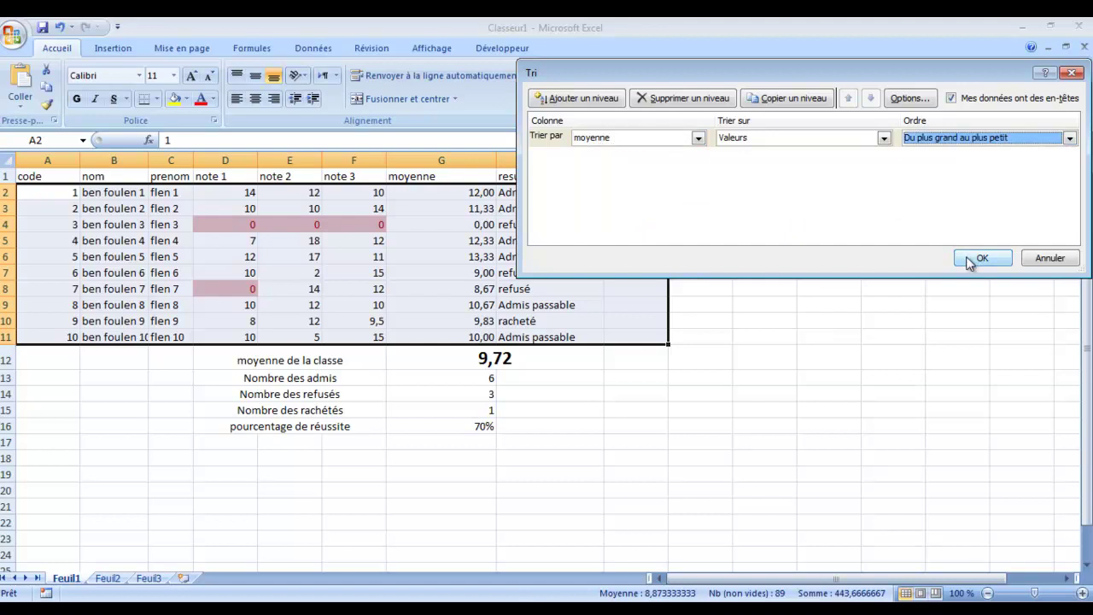
click(981, 258)
click(714, 410)
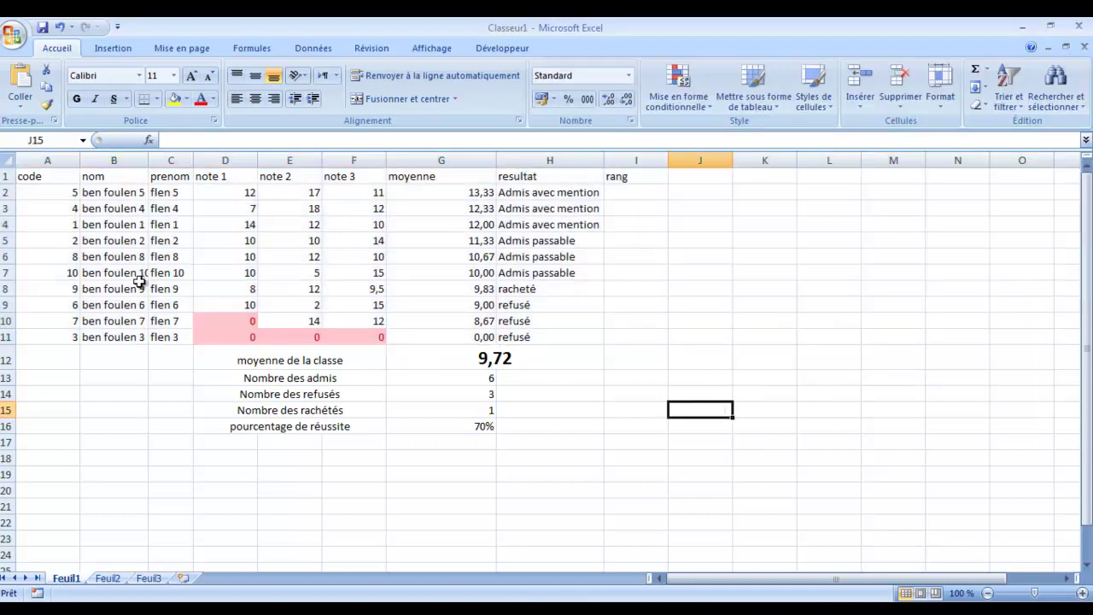
- Fill the rang column I2:I11 with ranks 1 to 10, entering 1 and 2 and extending the series
drag(61, 195, 54, 335)
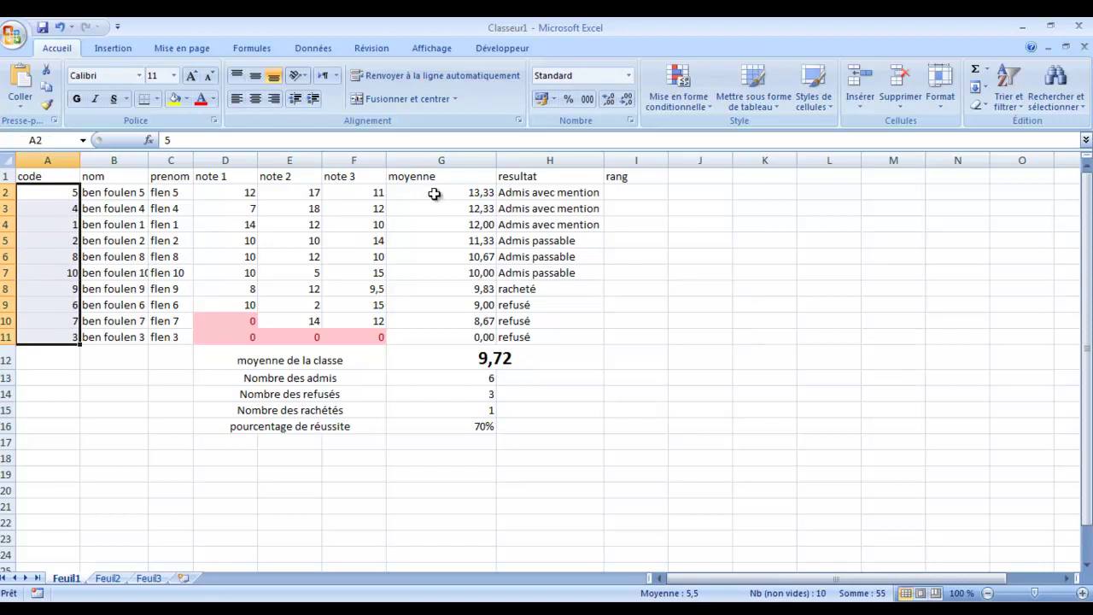
drag(448, 194, 463, 323)
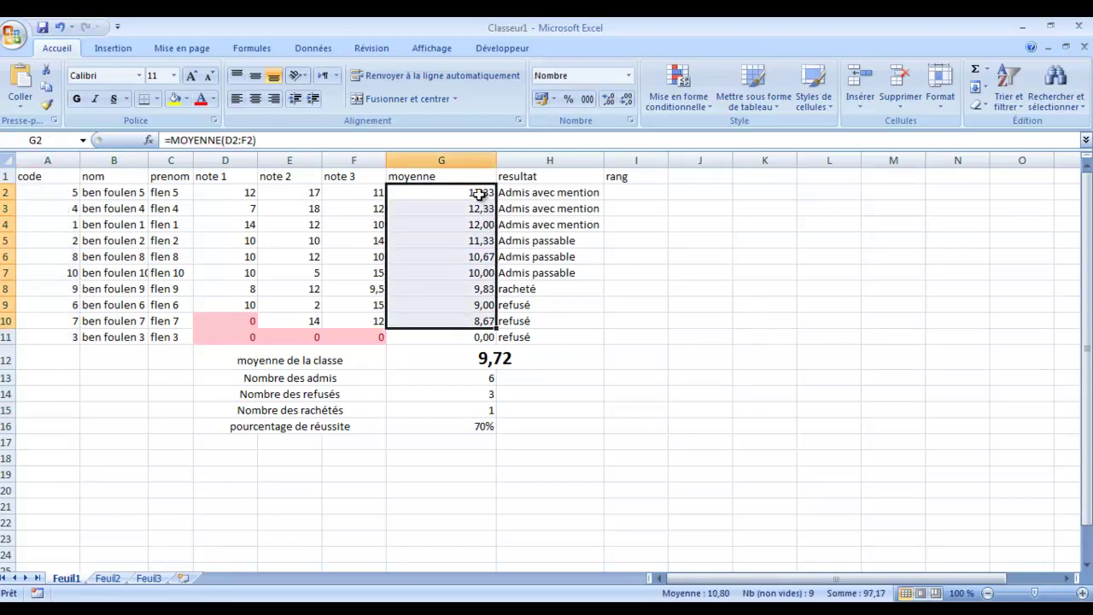
click(56, 194)
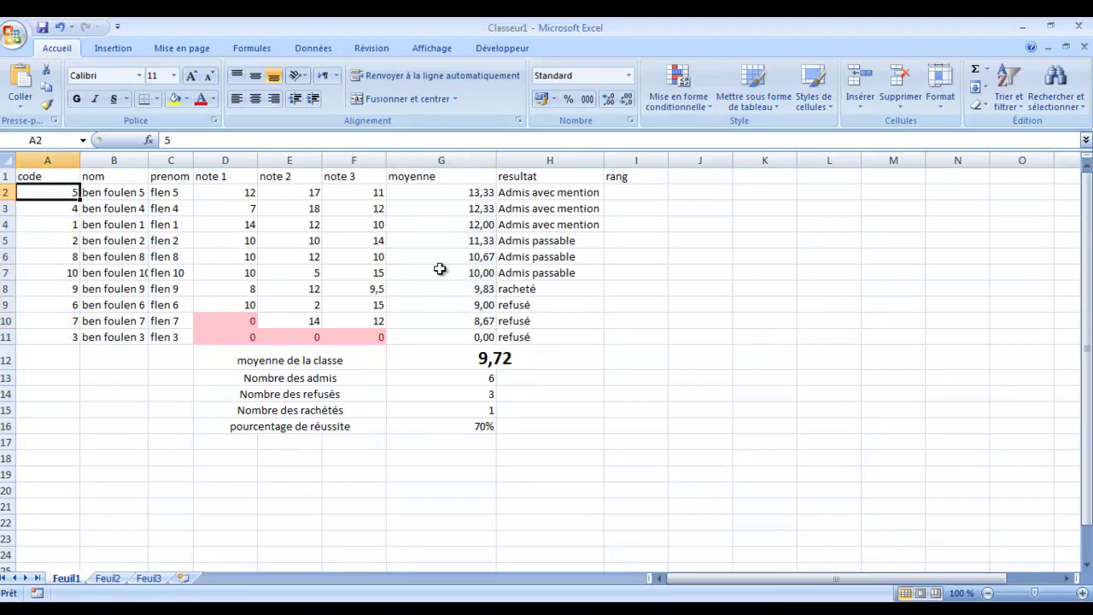
click(466, 193)
click(634, 192)
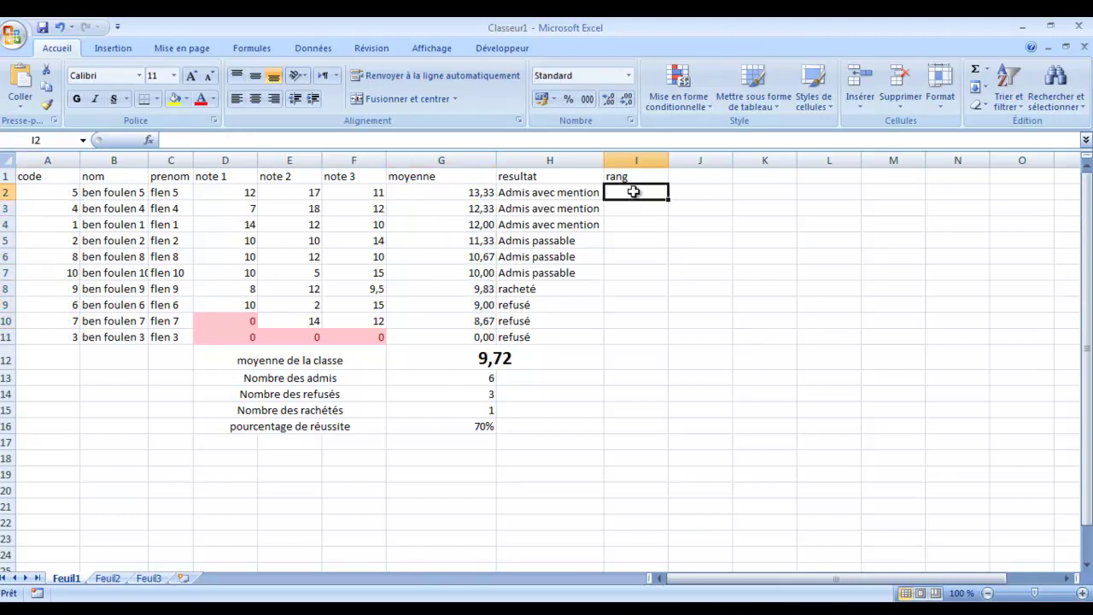
text(1)
click(636, 207)
text(2)
click(630, 223)
drag(658, 195, 649, 340)
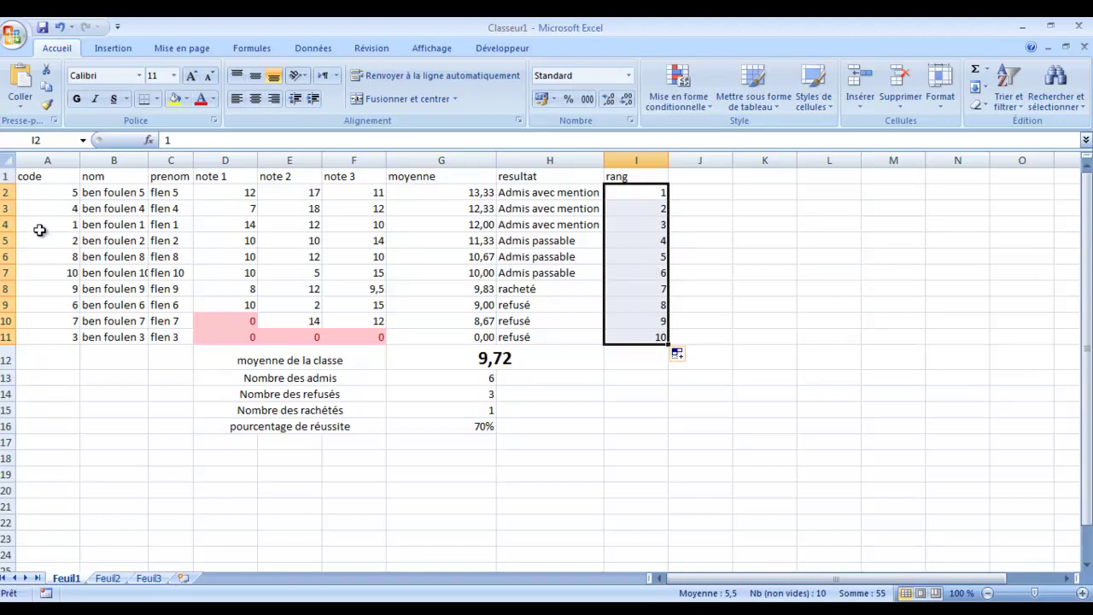
- Sort rows 1 to 11 by code with order "Du plus grand au plus petit" and highlight the first-ranked student's row, A7:I7
drag(7, 176, 389, 334)
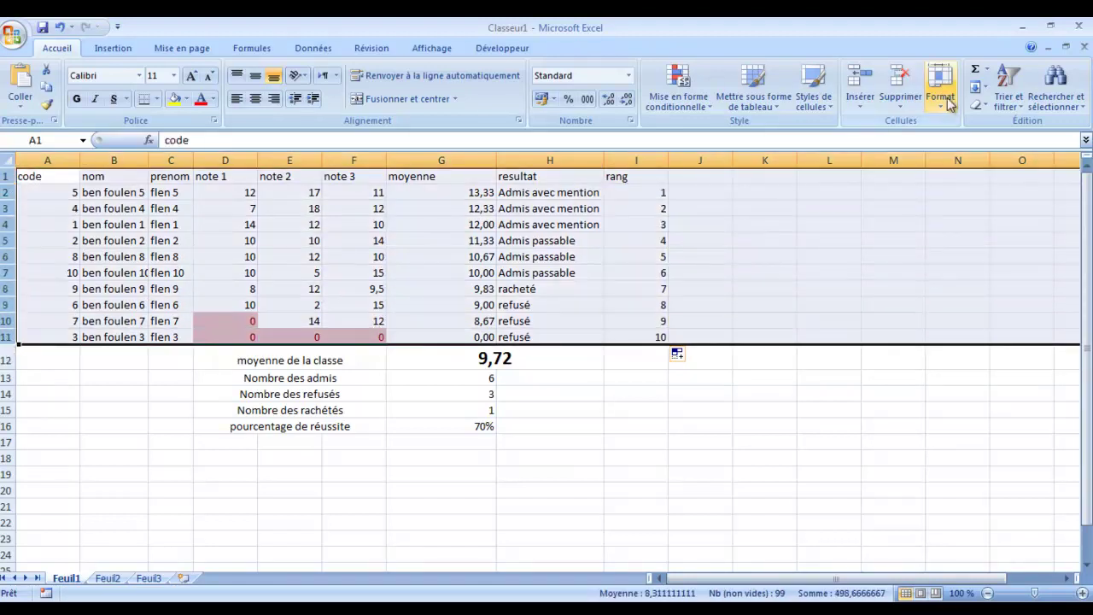
click(1009, 100)
click(970, 160)
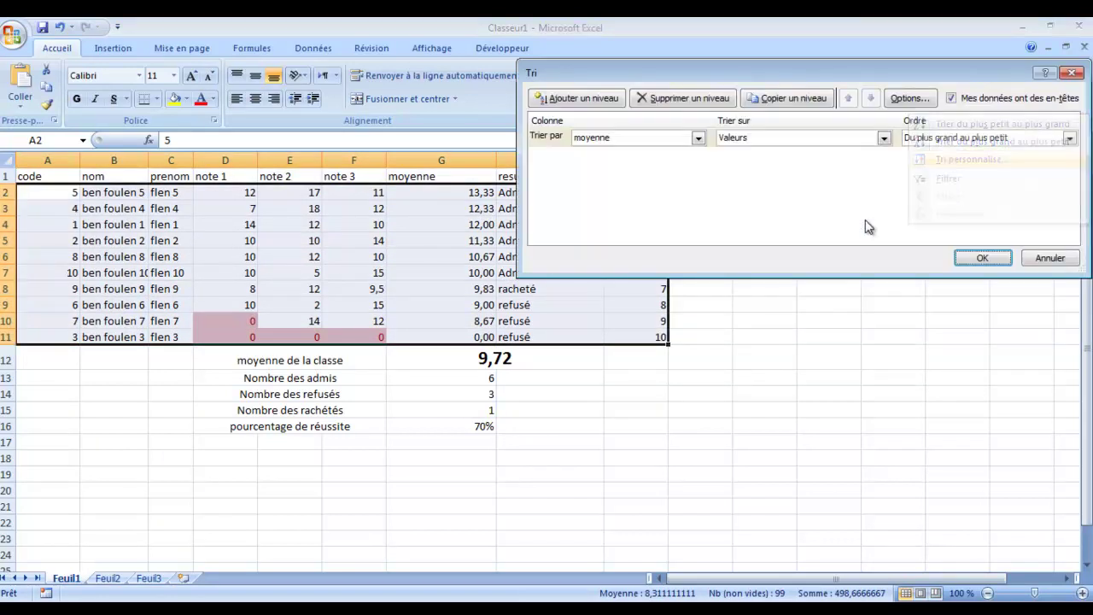
click(636, 138)
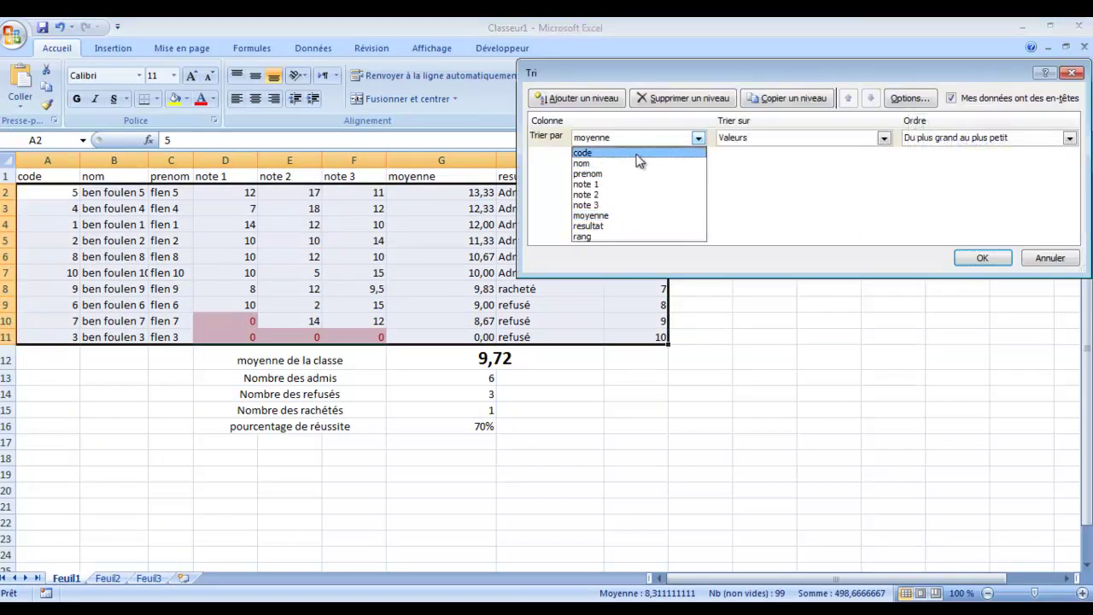
click(641, 153)
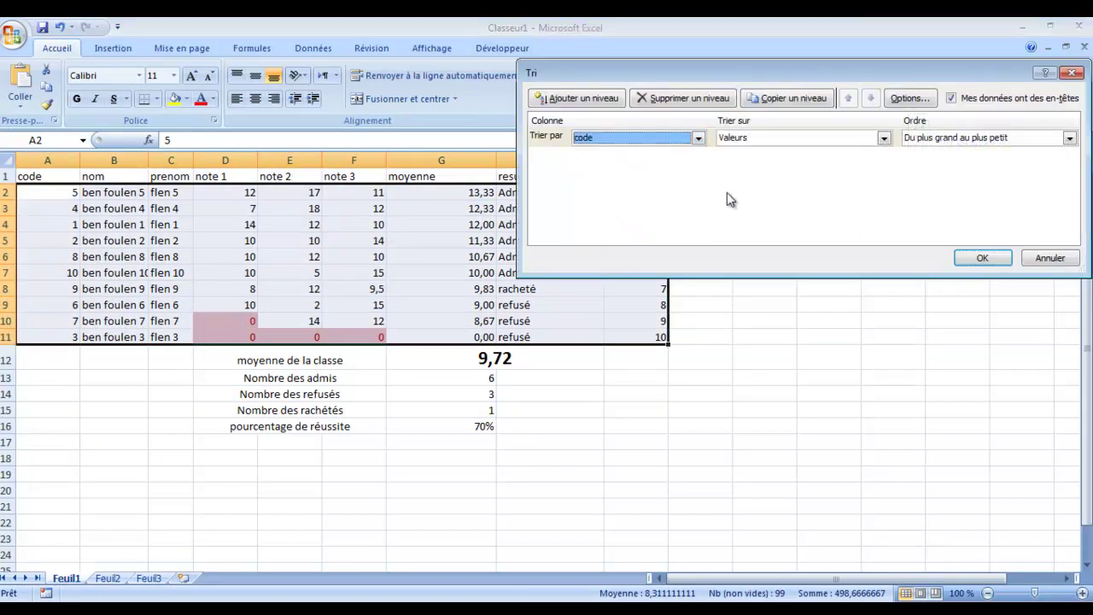
click(982, 260)
click(932, 286)
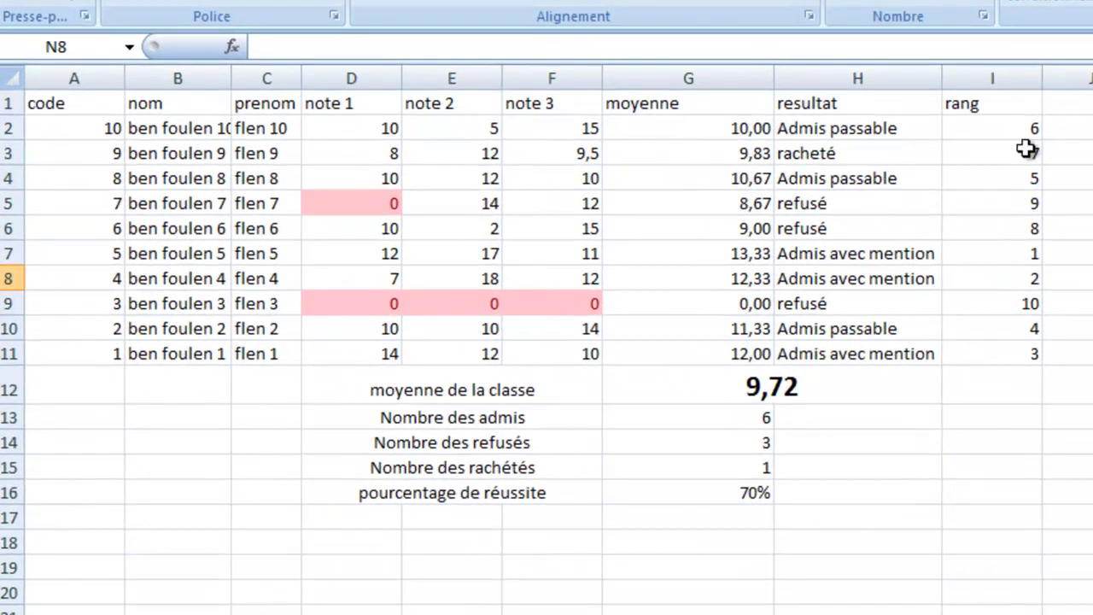
drag(1017, 254, 57, 249)
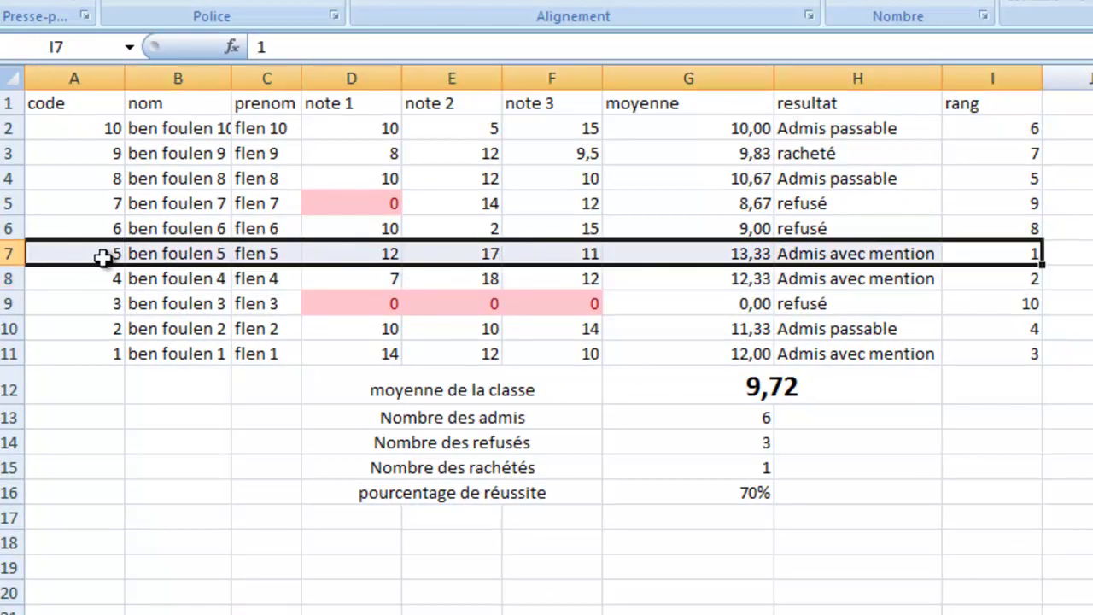
click(1087, 223)
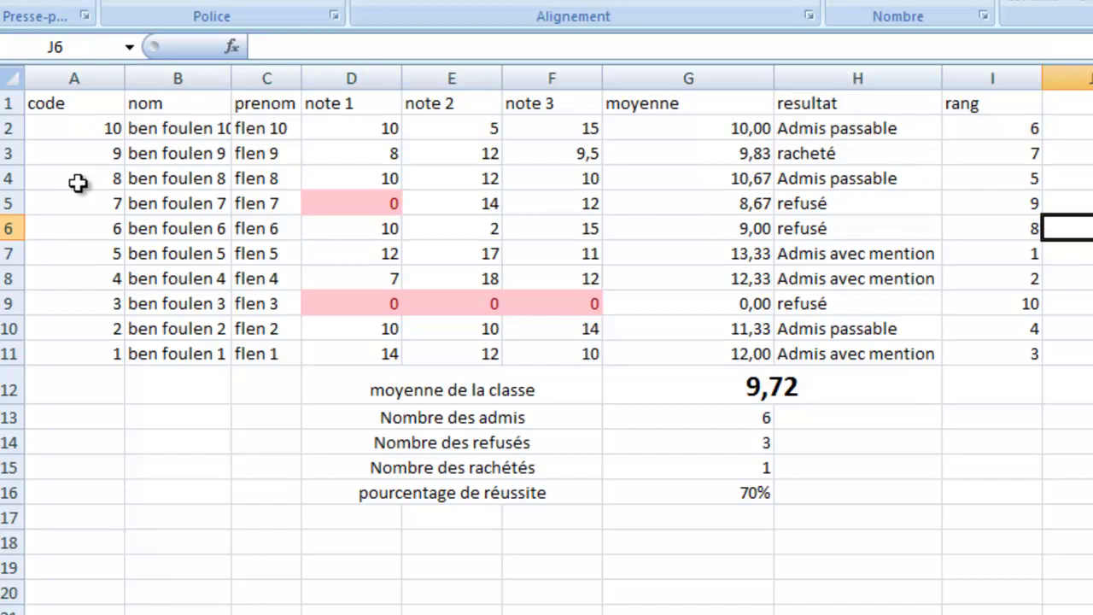
- Set note 3 of the student with code 8 to 18 in cell F4
double_click(578, 182)
double_click(592, 178)
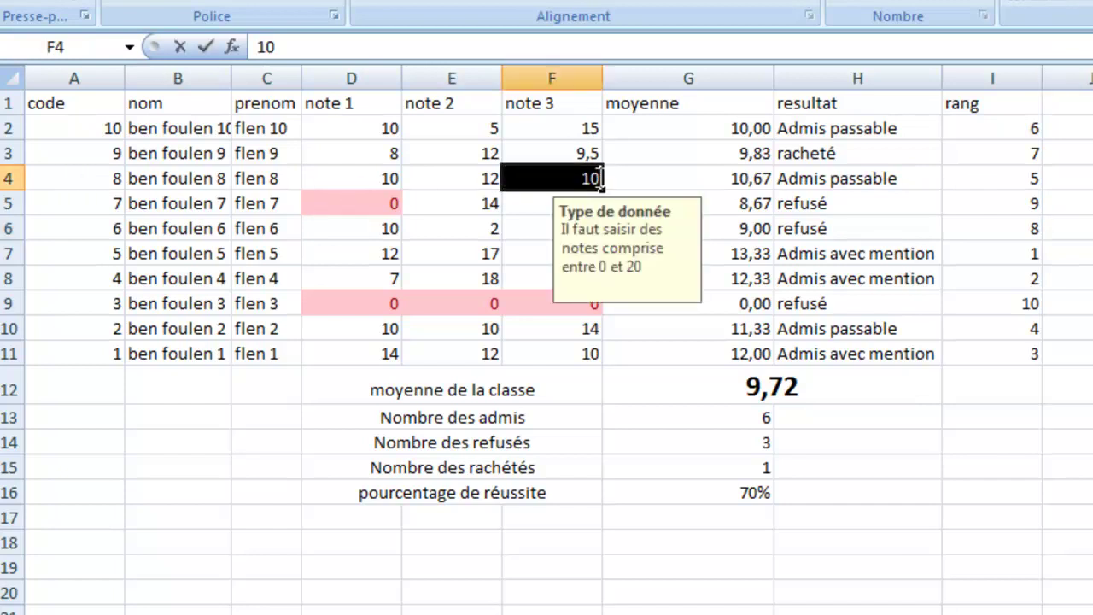
text(18)
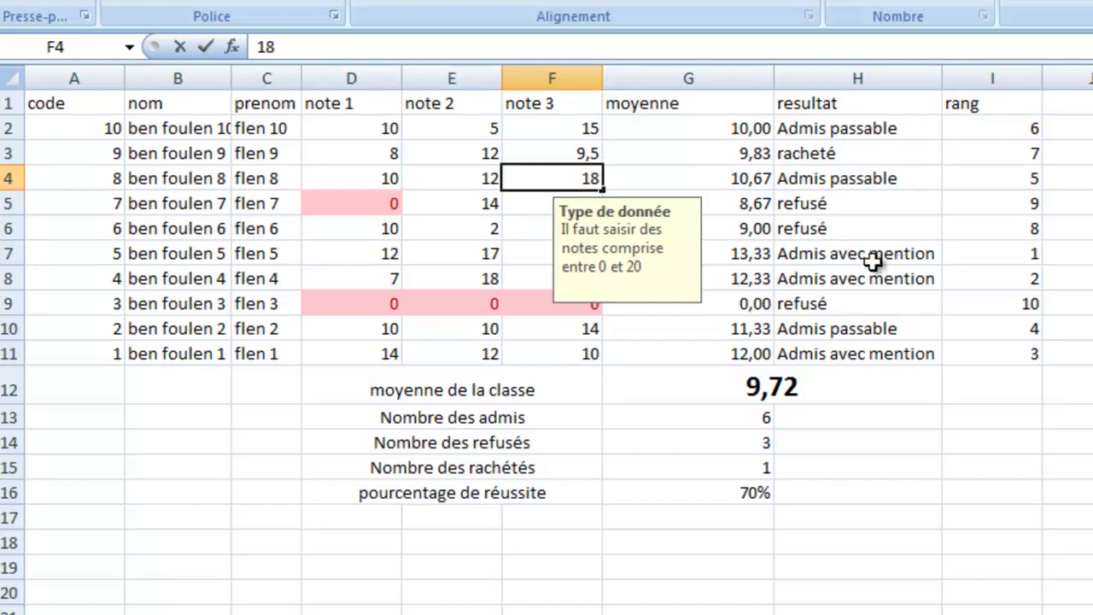
key(Return)
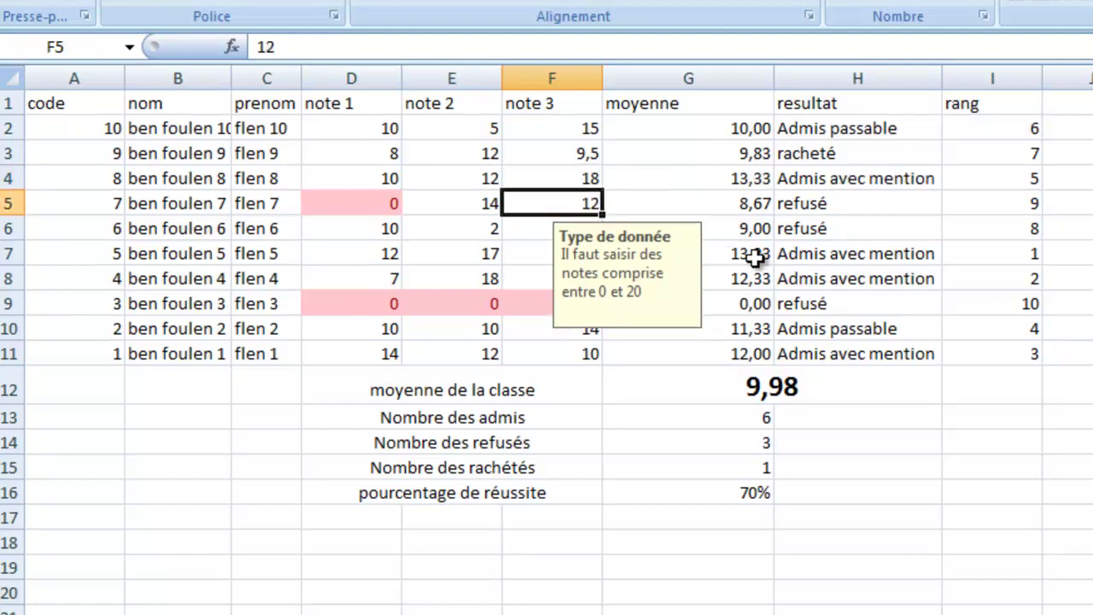
- Set note 3 of the student with code 8 to 20 in cell F4
click(581, 181)
double_click(593, 179)
double_click(605, 174)
text(2)
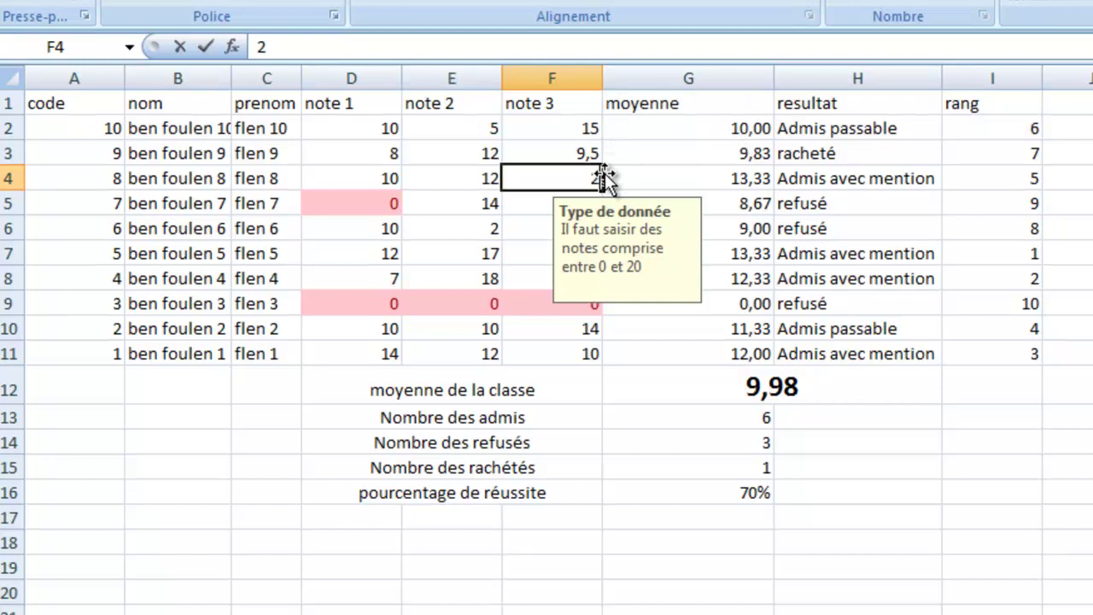
text(0)
key(Return)
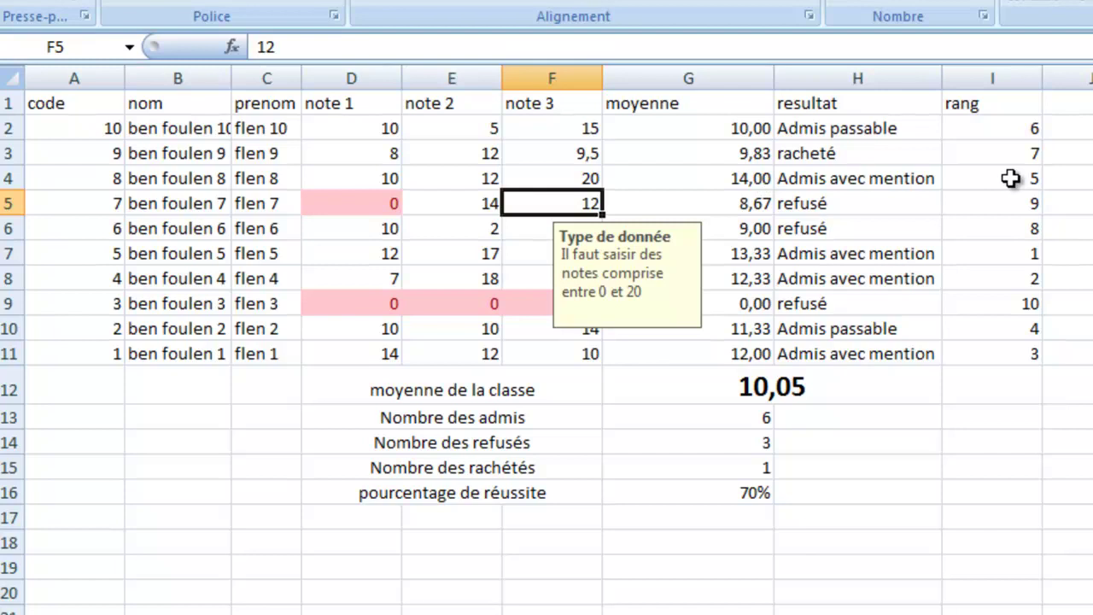
- Clear the manually entered ranks from I2:I11 in the rang column
click(1010, 177)
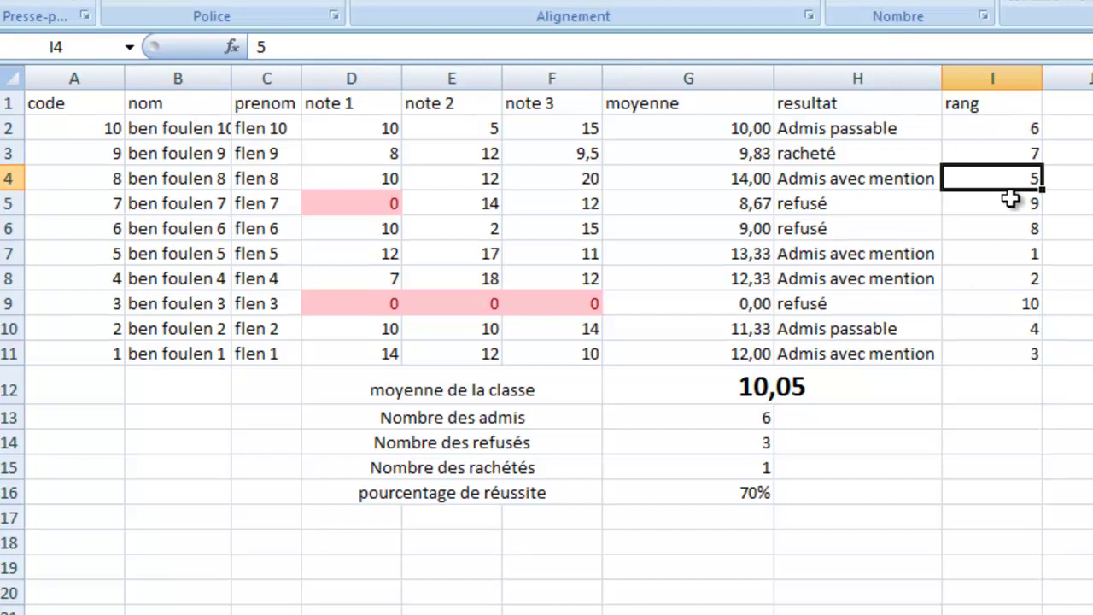
click(1025, 130)
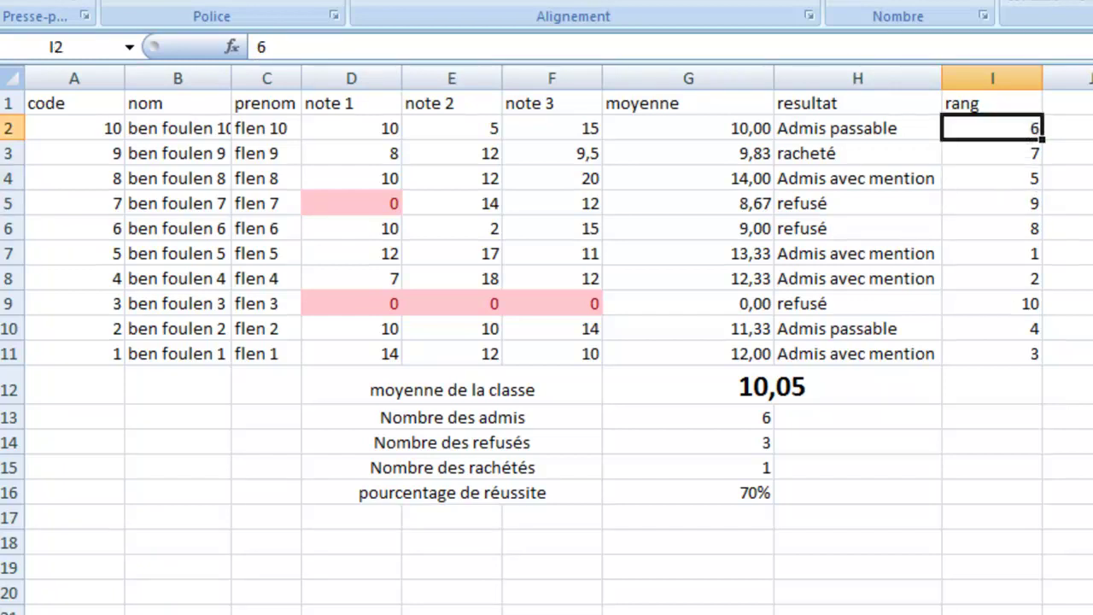
click(994, 167)
drag(1017, 137, 1008, 346)
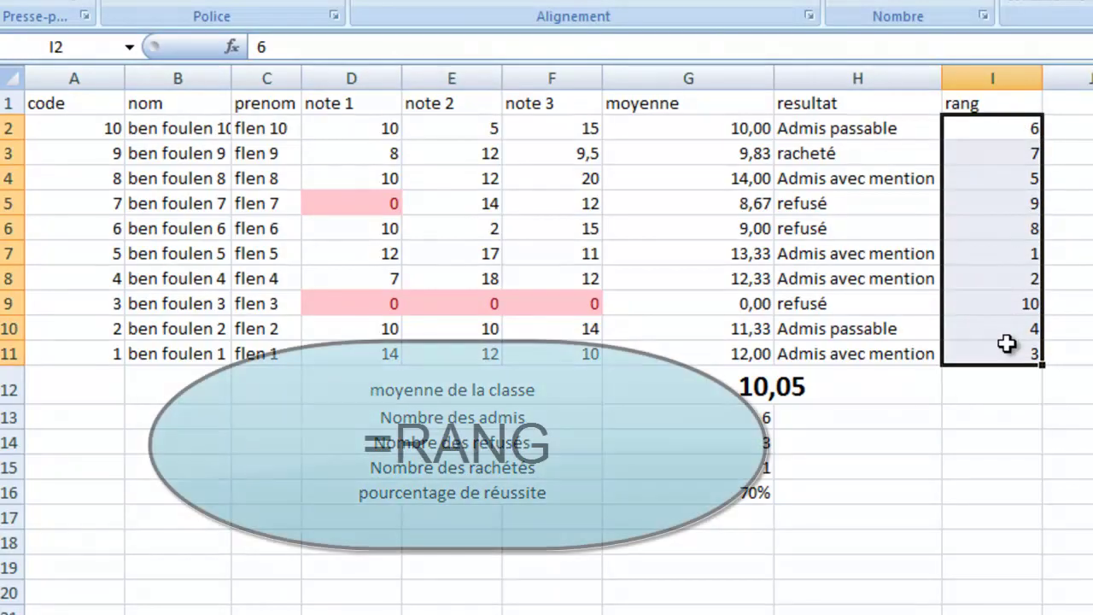
key(Delete)
- Enter the formula =RANG(G2;G2:G11;0) in I2 to rank the first listed student's moyenne in descending order
click(998, 126)
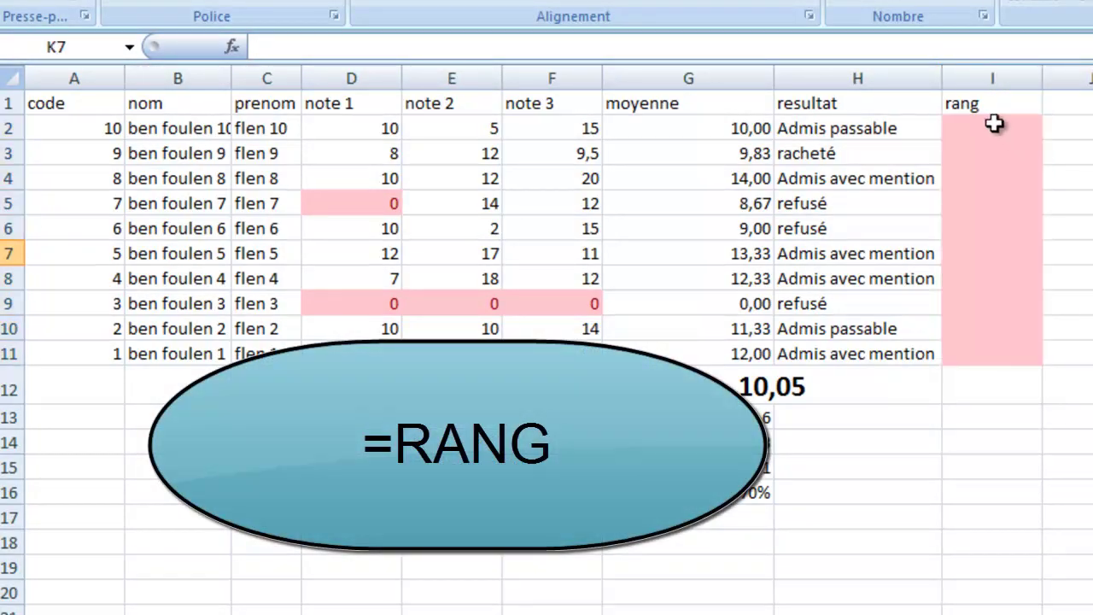
text(=)
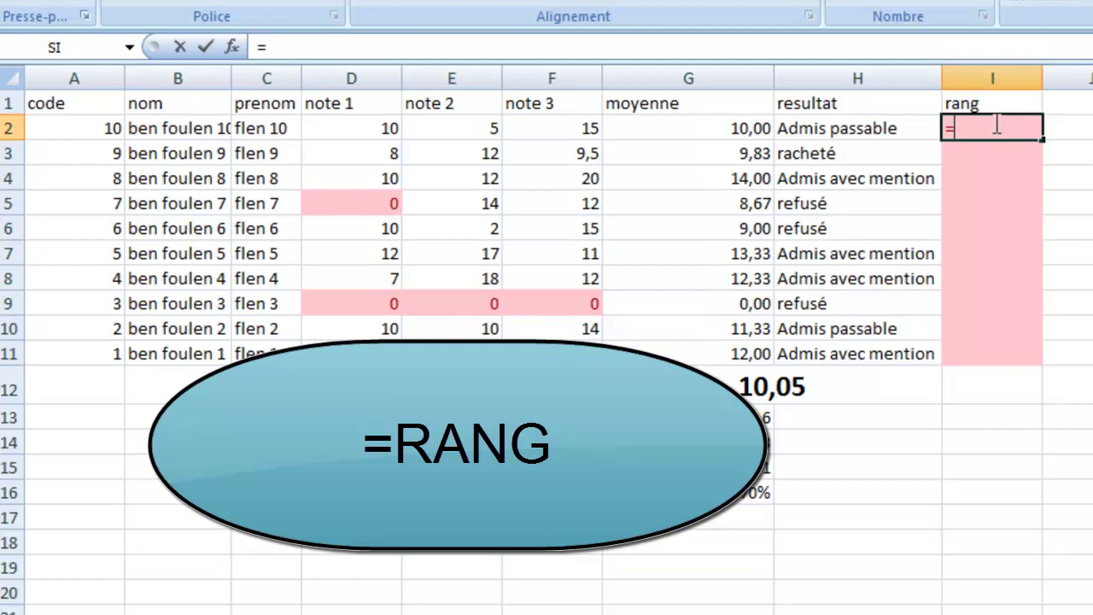
text(RA)
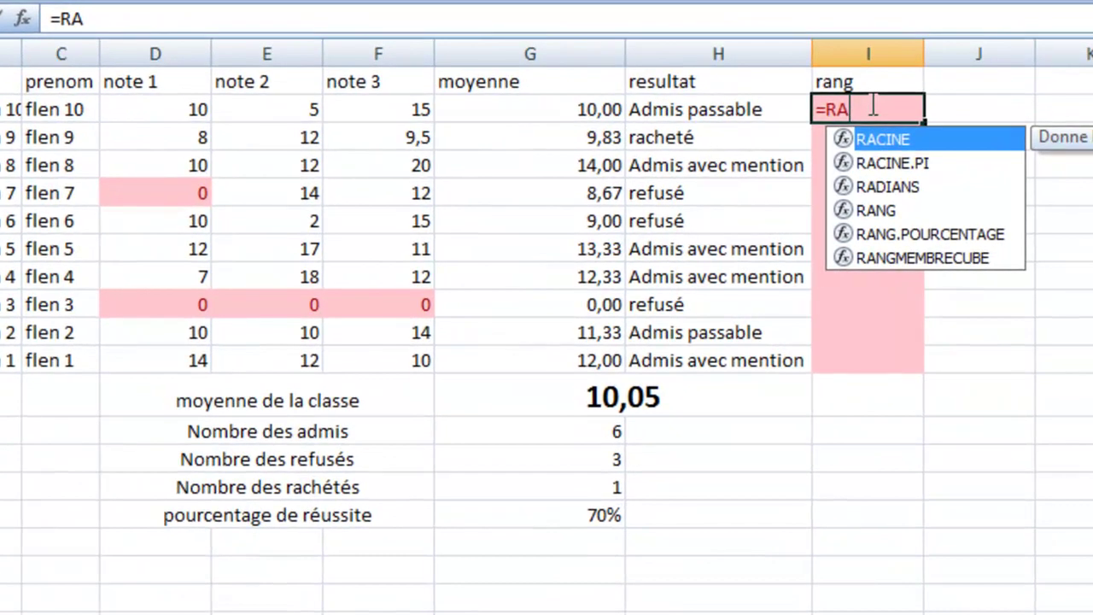
text(N)
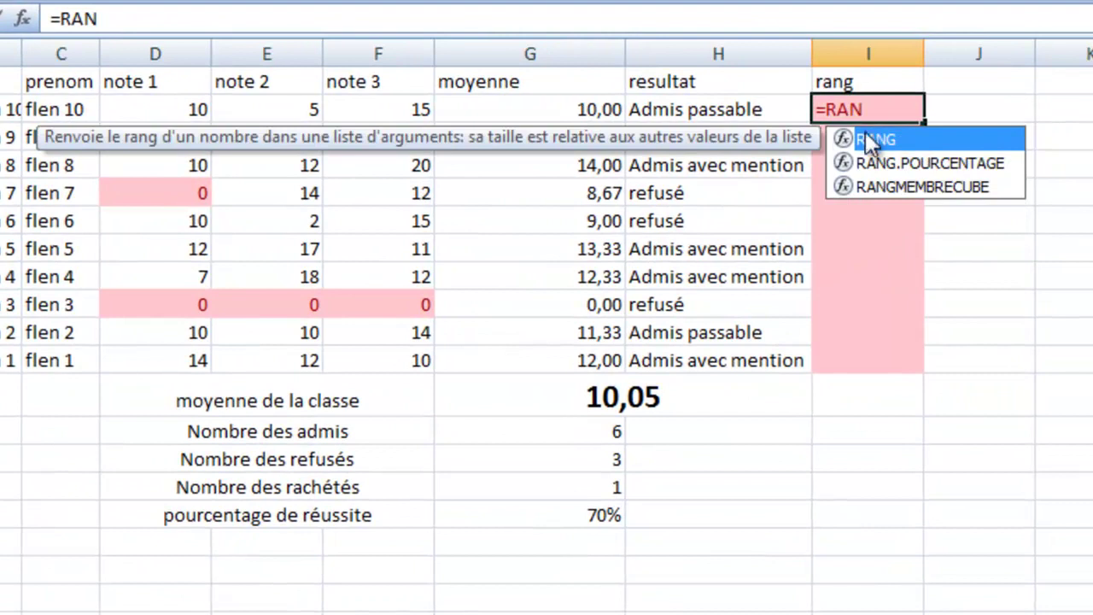
double_click(873, 141)
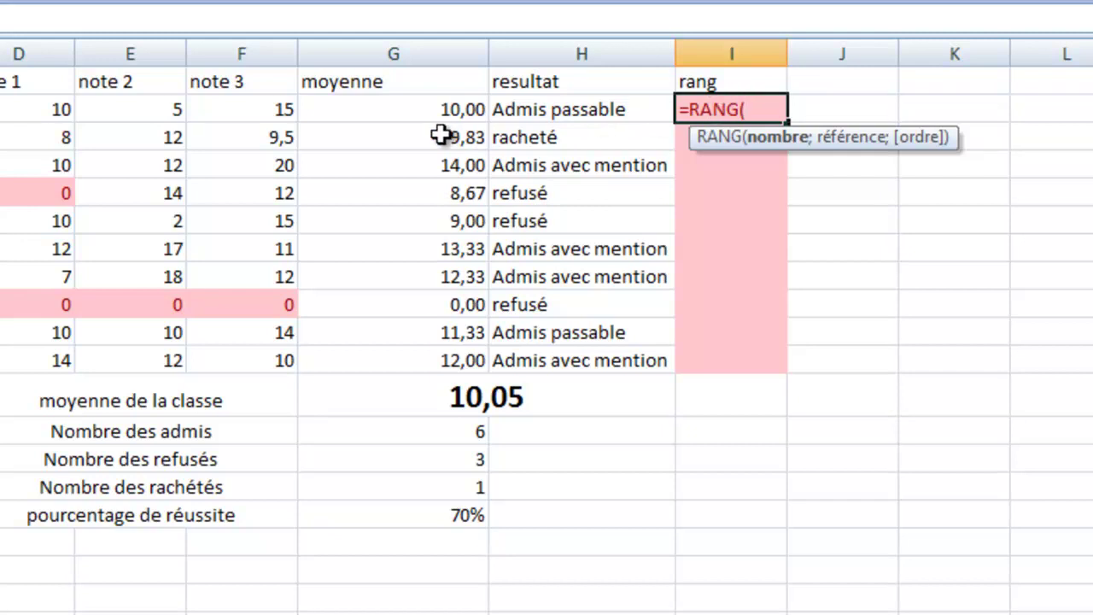
click(447, 112)
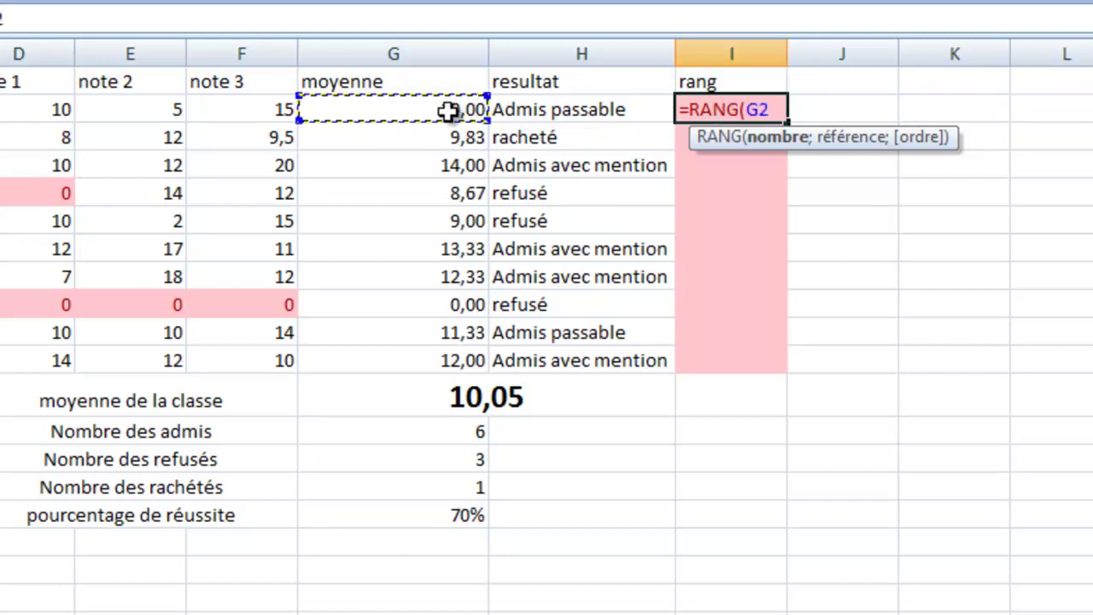
text(;)
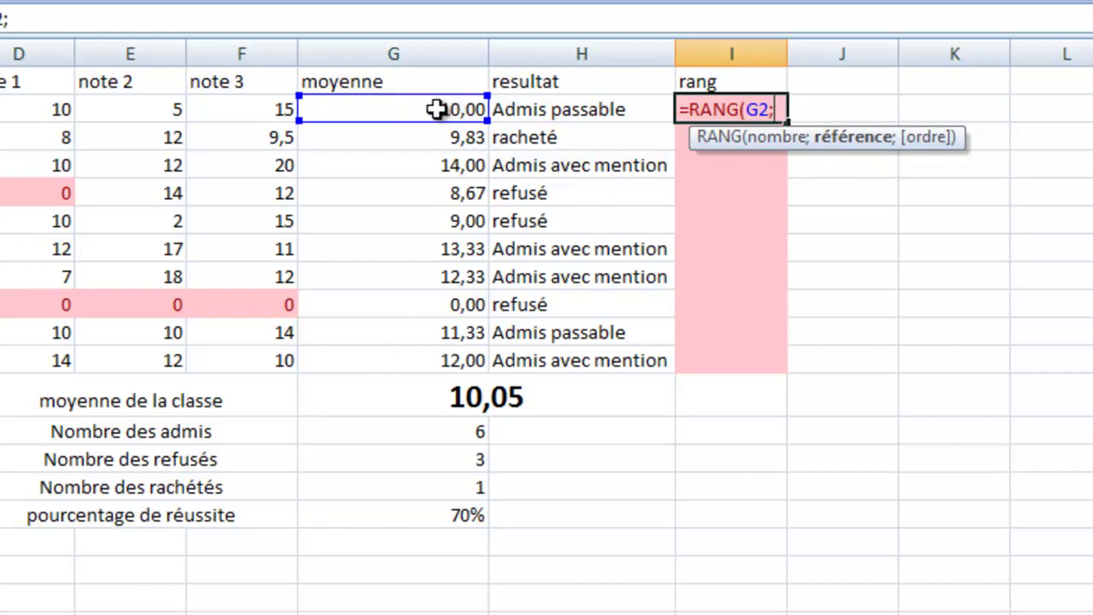
drag(380, 354, 411, 116)
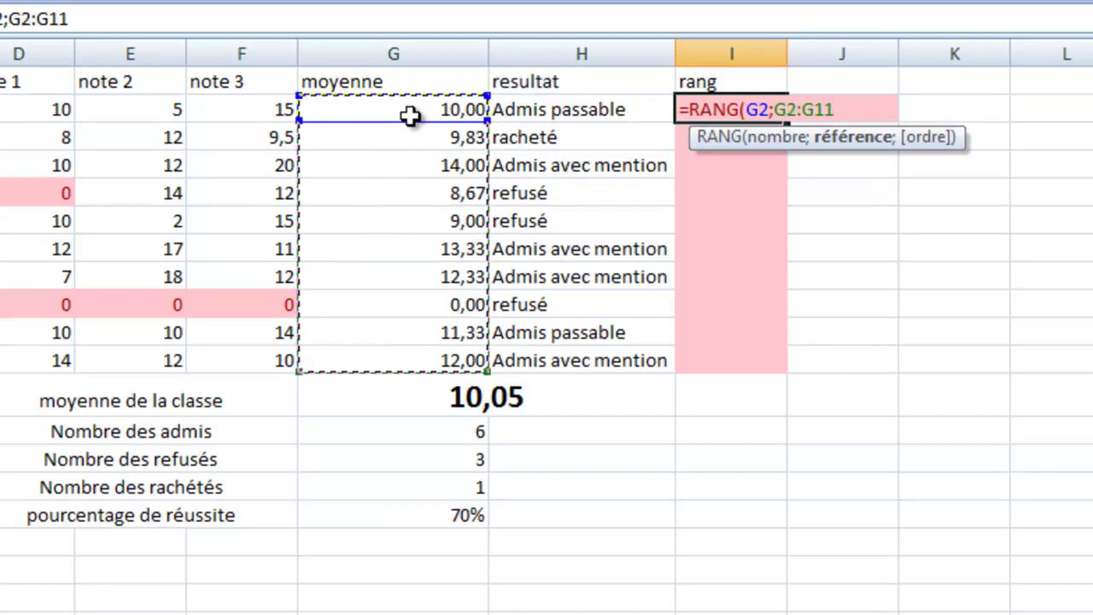
text(;)
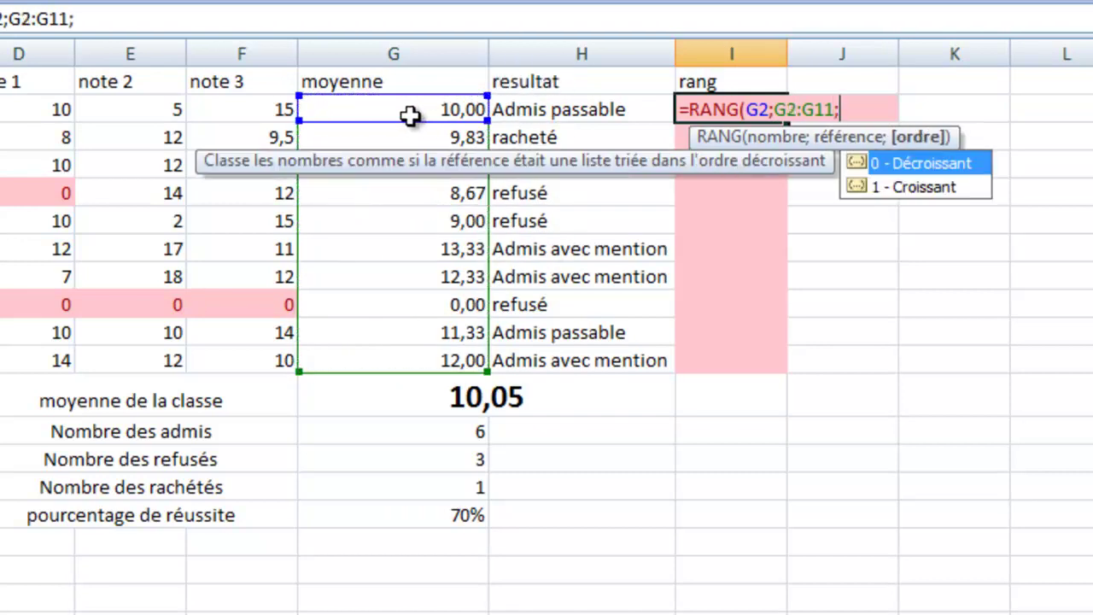
double_click(943, 163)
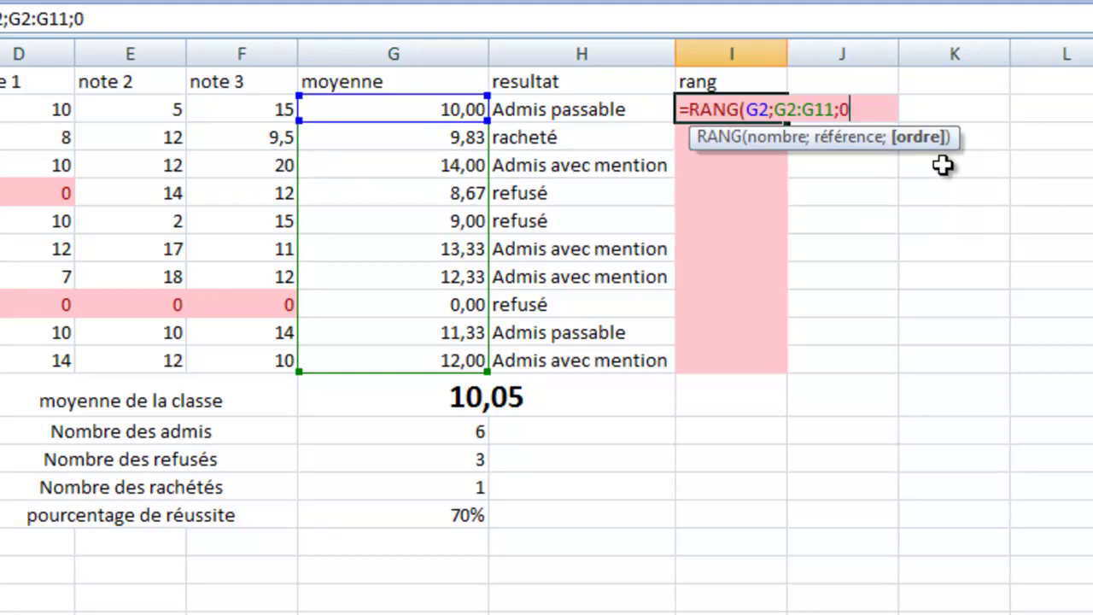
text())
key(Return)
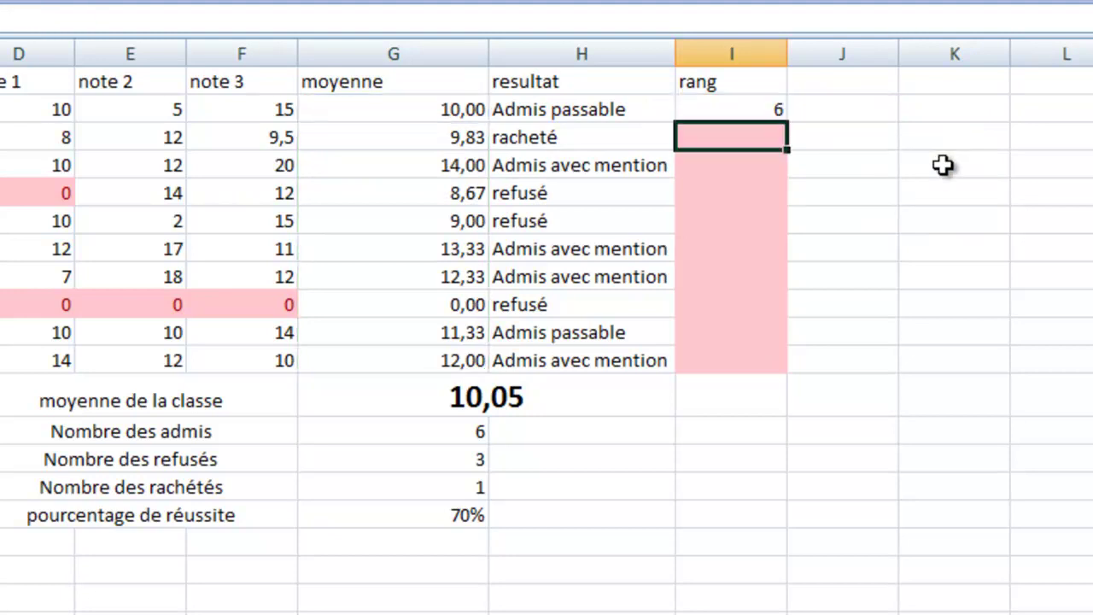
- Copy the RANG formula from I2 down to I11, and move the reference range in I3's formula to G2:G11
click(726, 110)
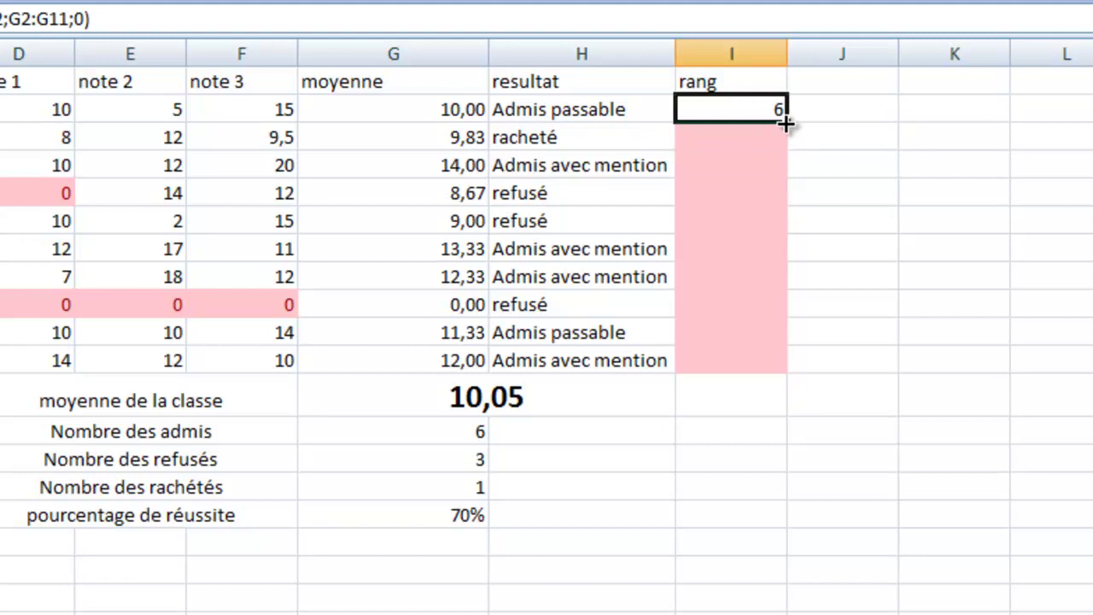
drag(785, 124, 784, 367)
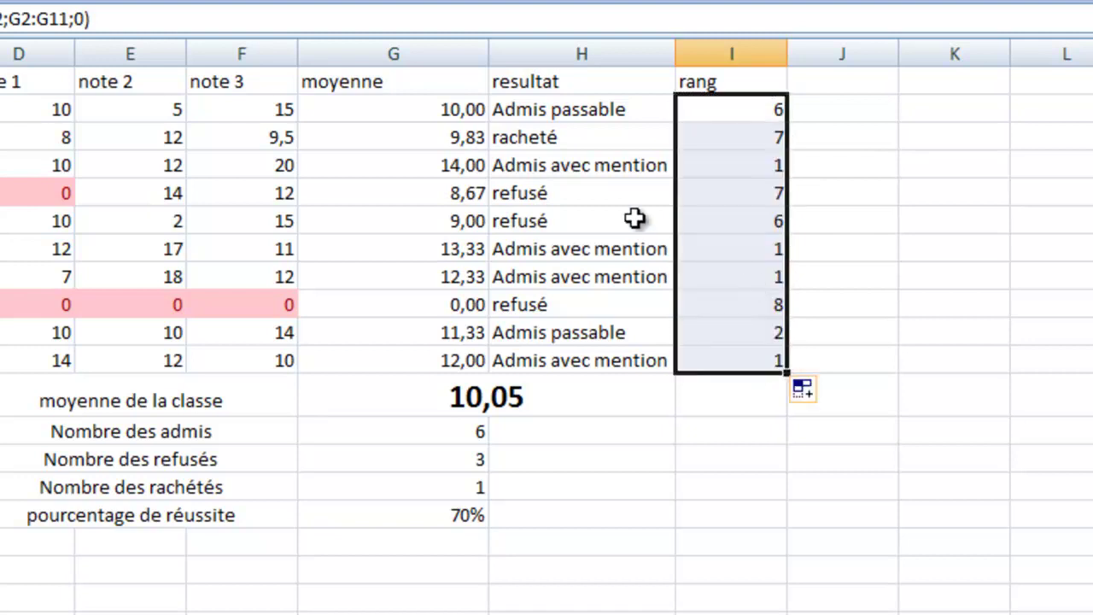
double_click(764, 140)
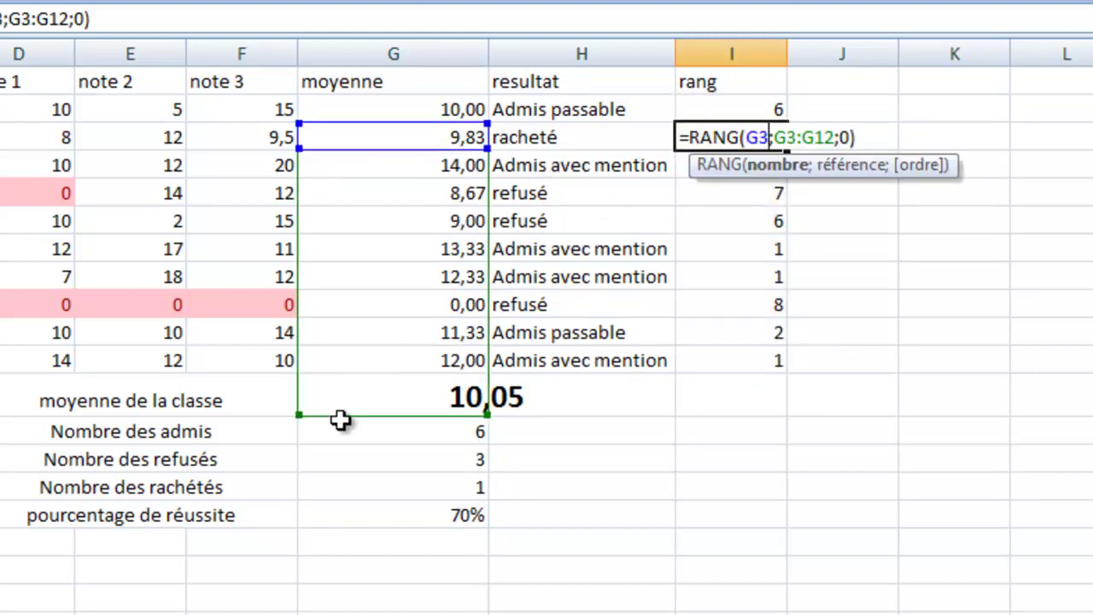
click(415, 144)
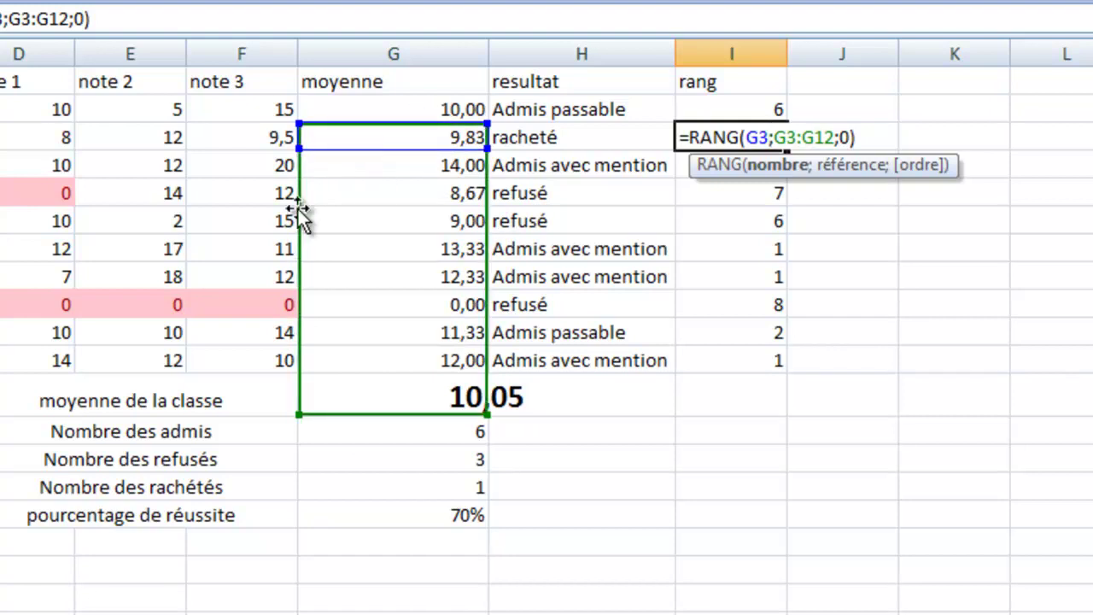
drag(298, 208, 301, 190)
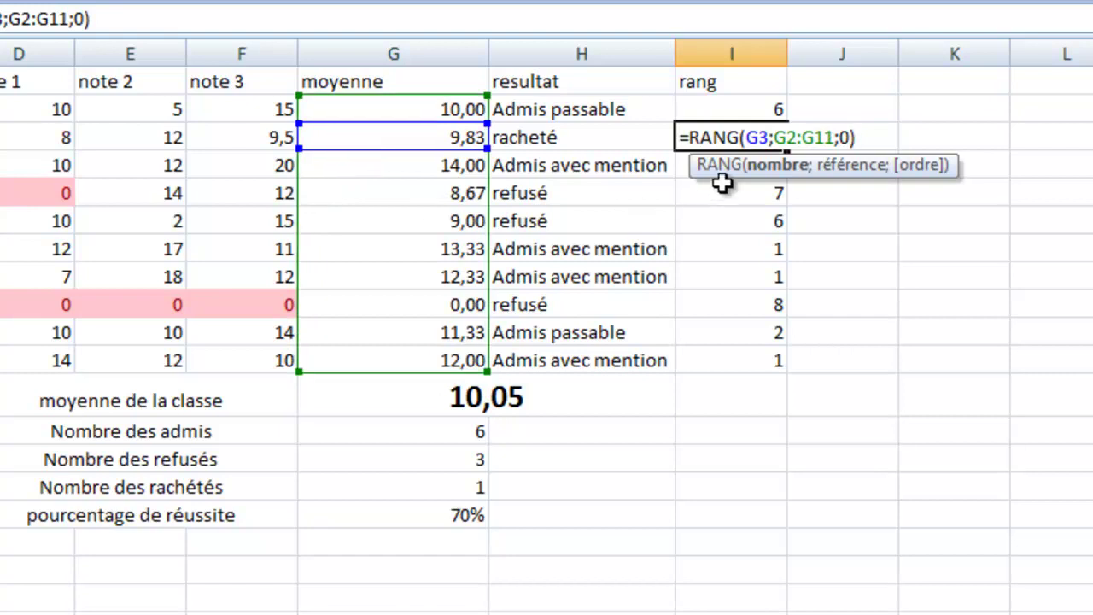
- Fix the rows of the reference range in I2's formula so it reads =RANG(G2;G$2:G$11;0)
click(761, 110)
double_click(761, 110)
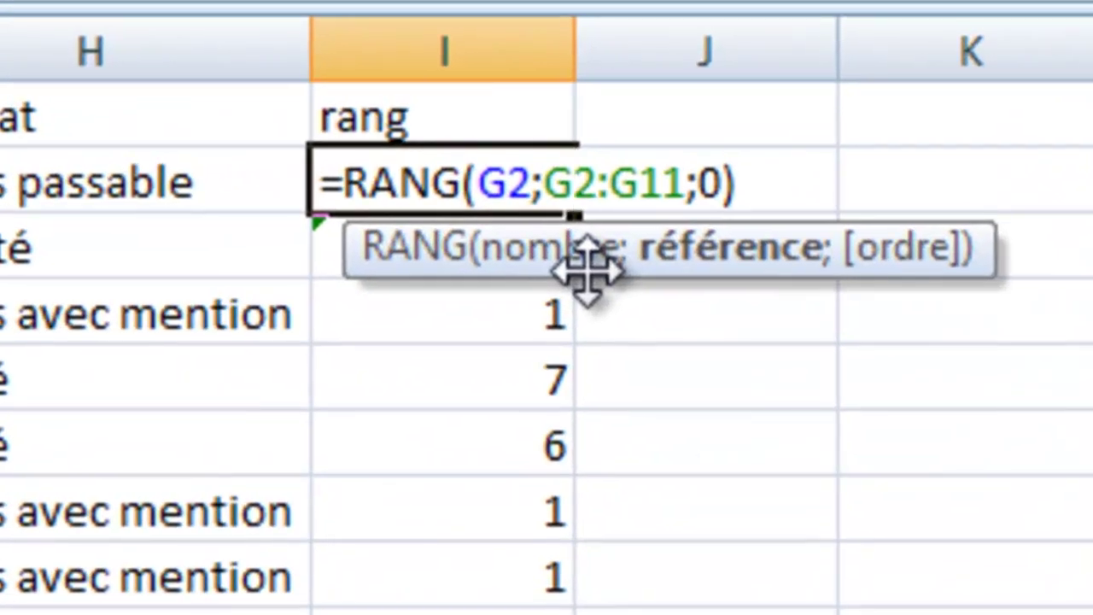
text($)
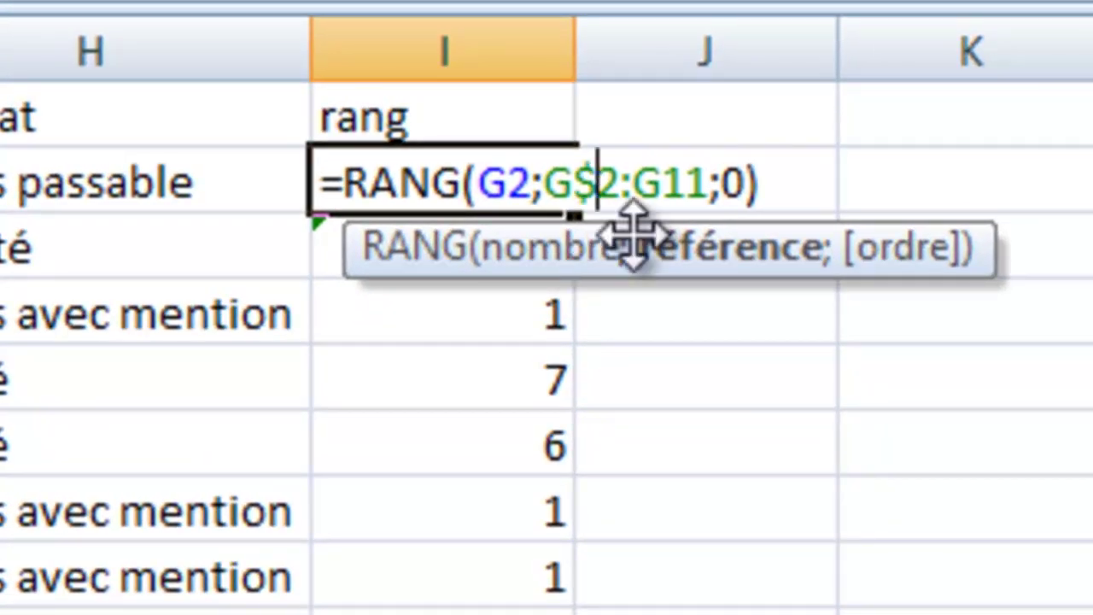
click(667, 176)
text($)
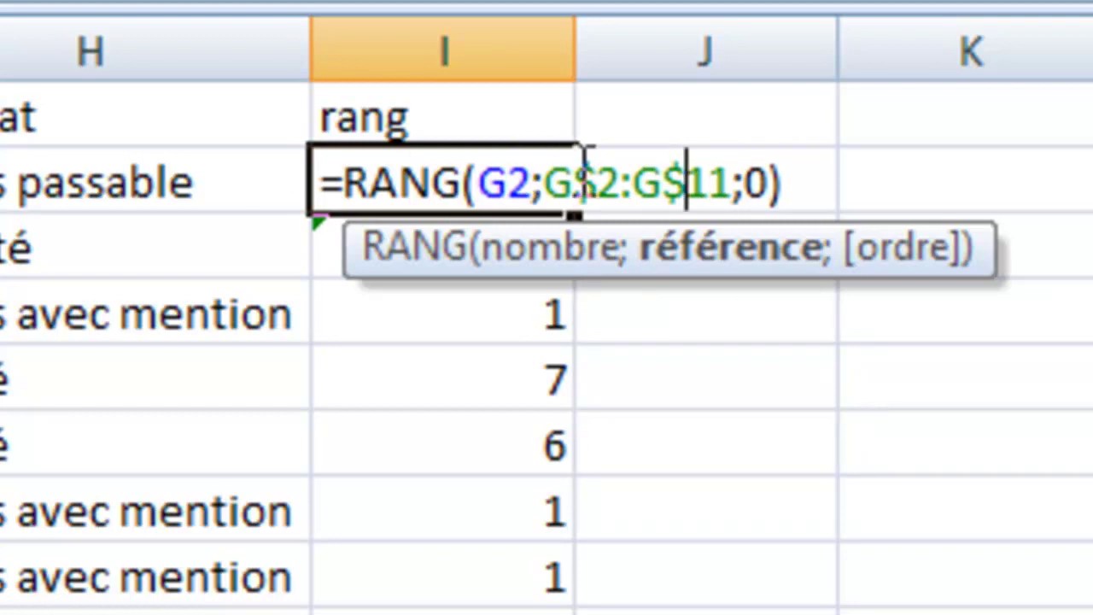
key(Return)
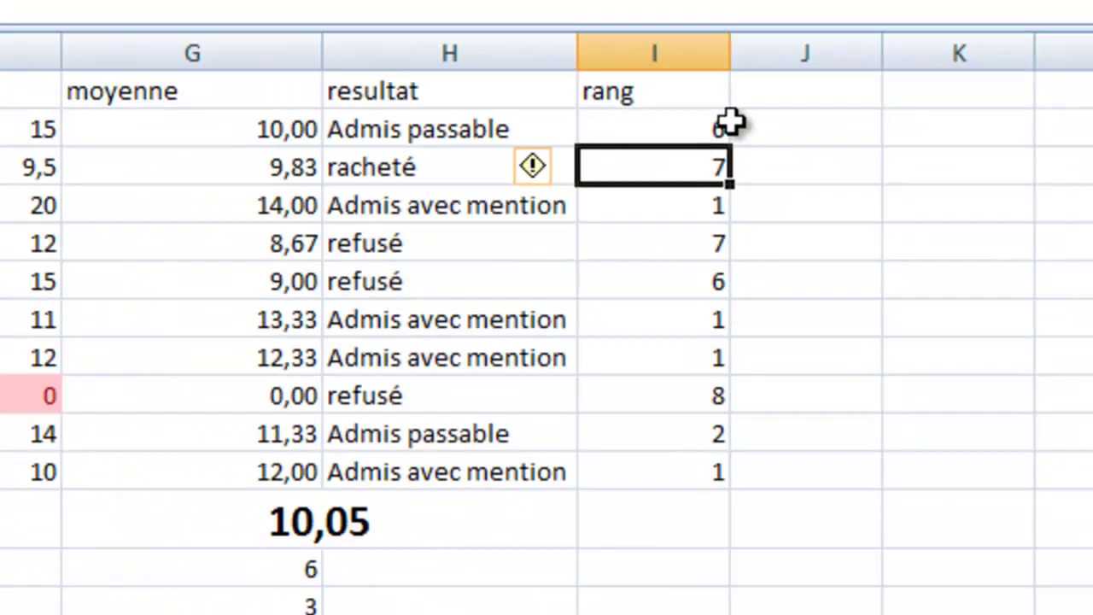
- Copy the corrected RANG formula from I2 down to I11 and check the copied formulas in I3, I4 and I11
click(553, 190)
drag(784, 120, 764, 356)
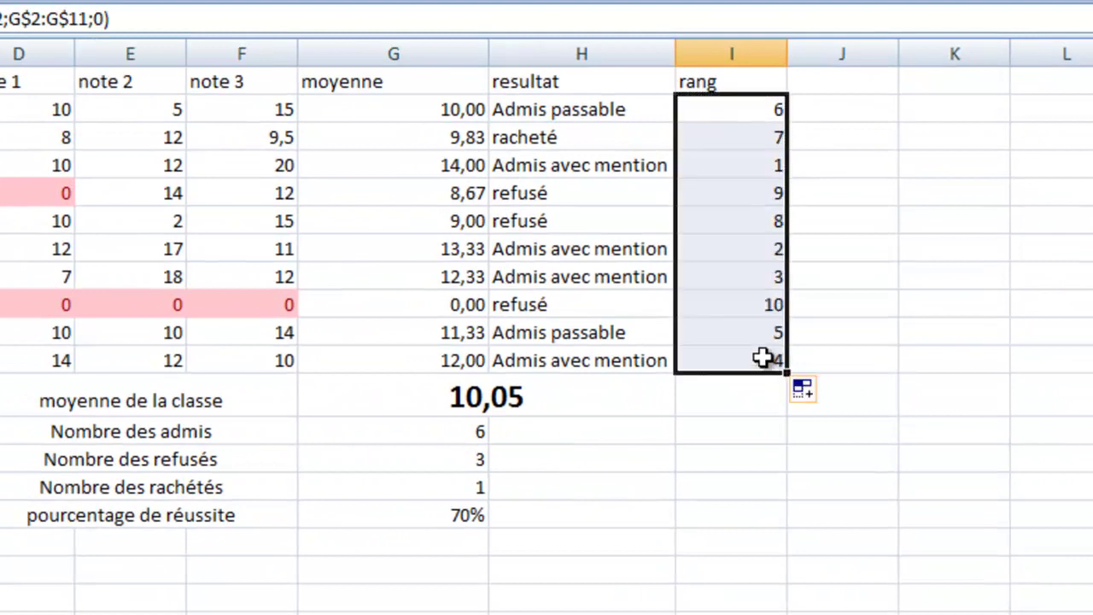
double_click(771, 141)
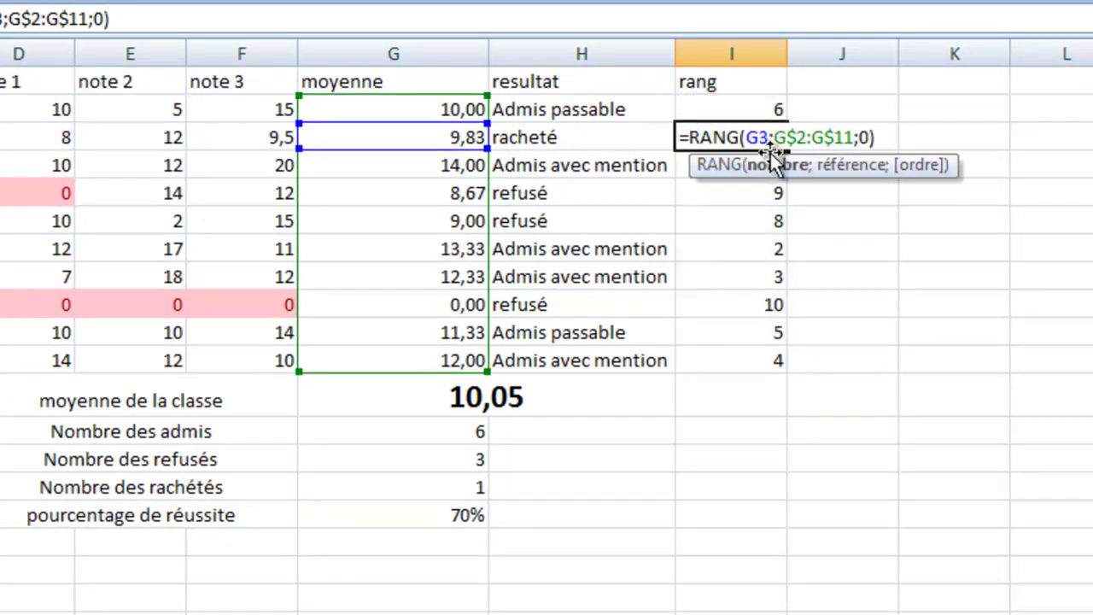
key(Escape)
double_click(751, 163)
key(Escape)
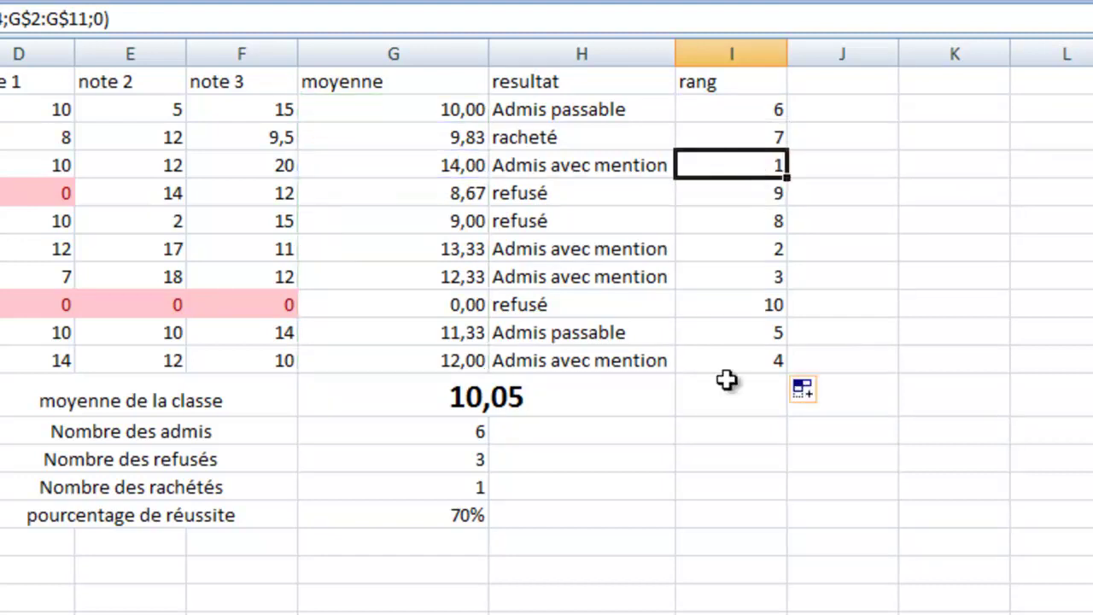
double_click(755, 361)
key(Escape)
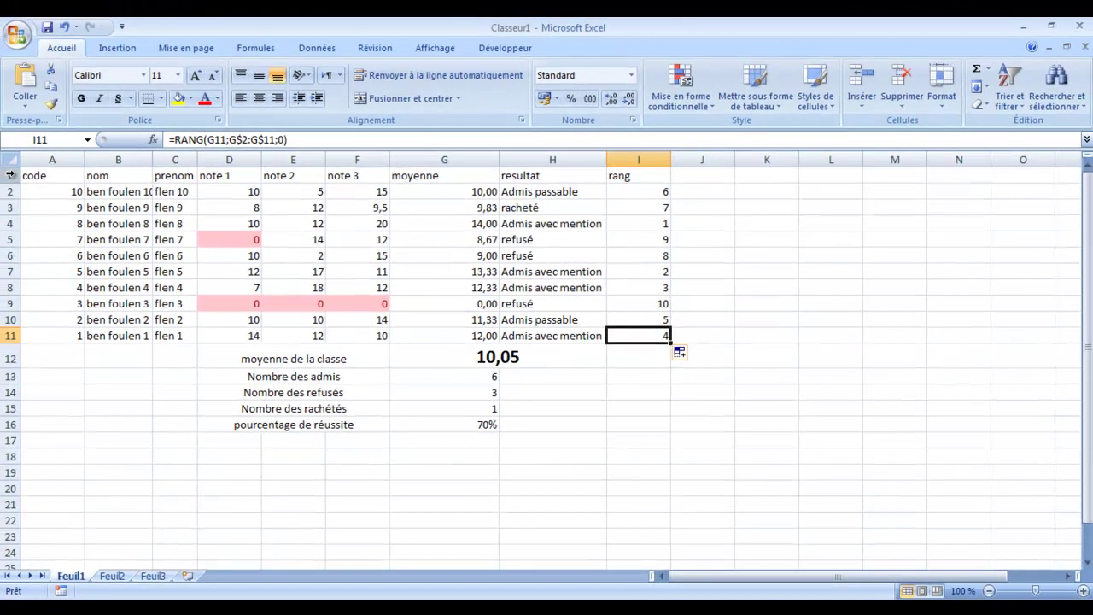
- Sort the student table in rows 1 to 11 by code, from smallest to largest
drag(11, 175, 285, 345)
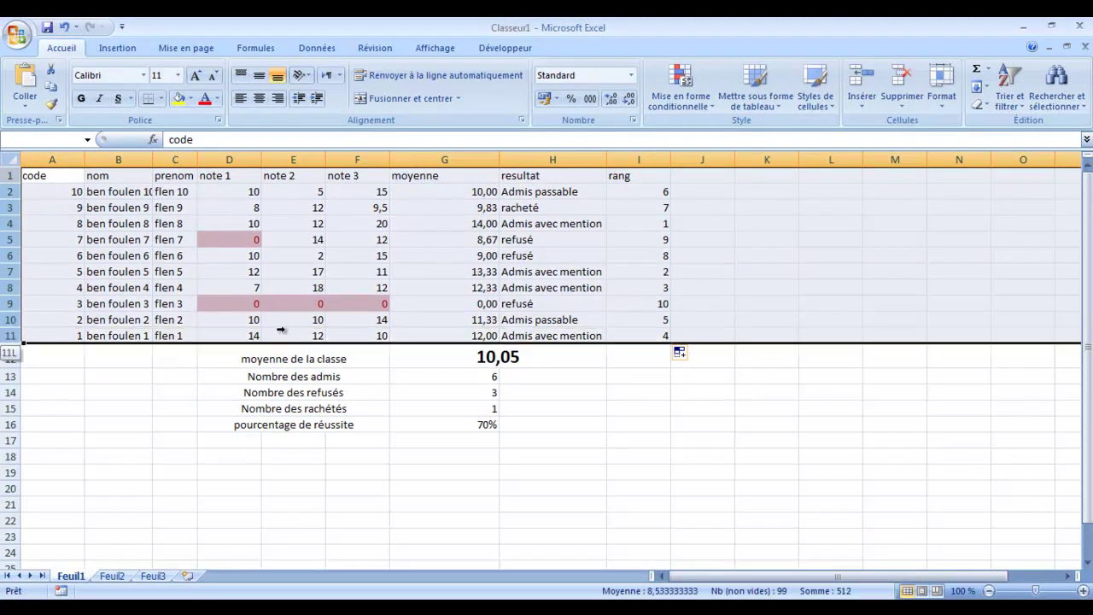
click(1008, 85)
click(953, 160)
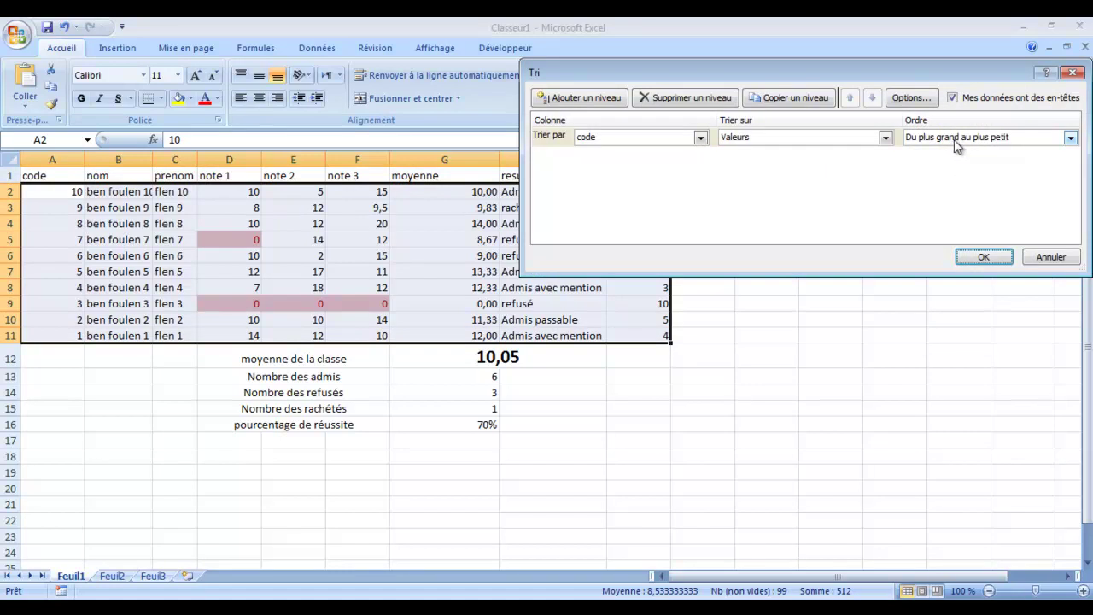
click(954, 139)
click(961, 162)
click(991, 257)
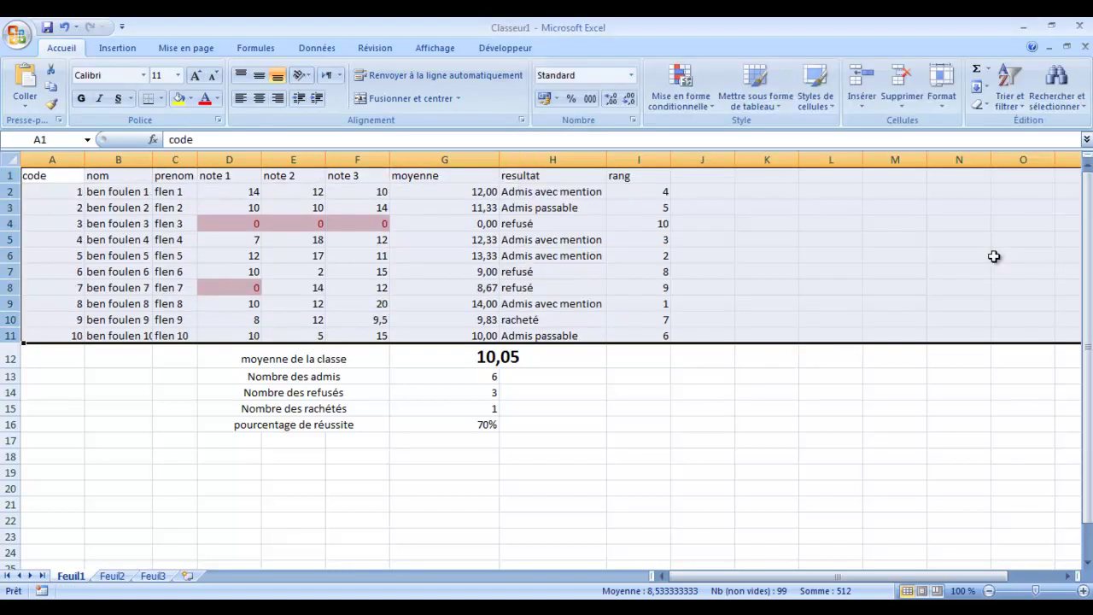
- Compare the students' moyenne values in column G with their ranks in the rang column
click(60, 192)
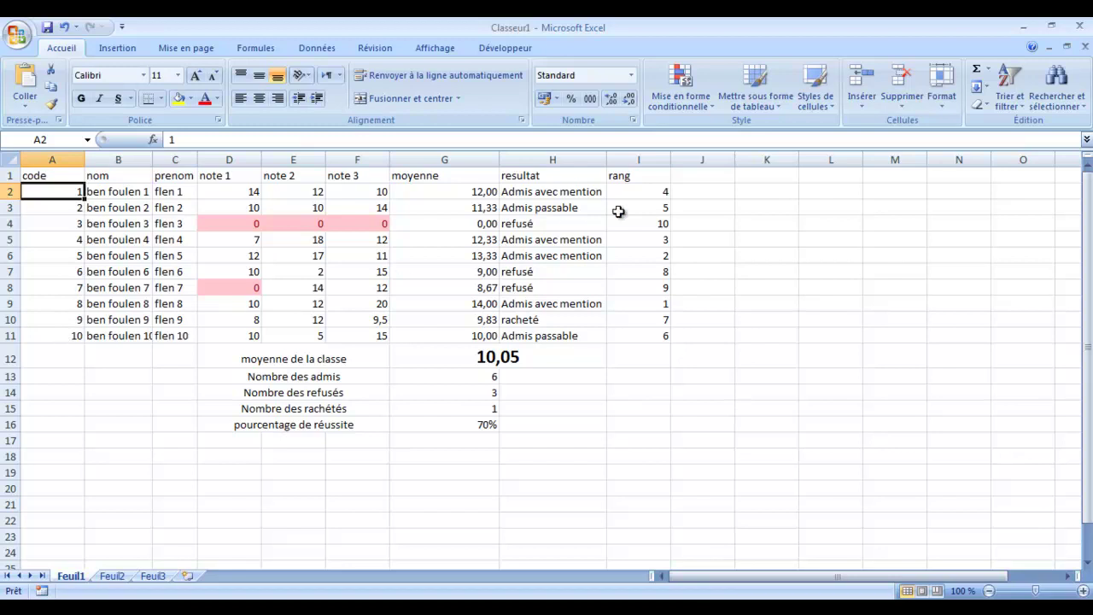
click(461, 308)
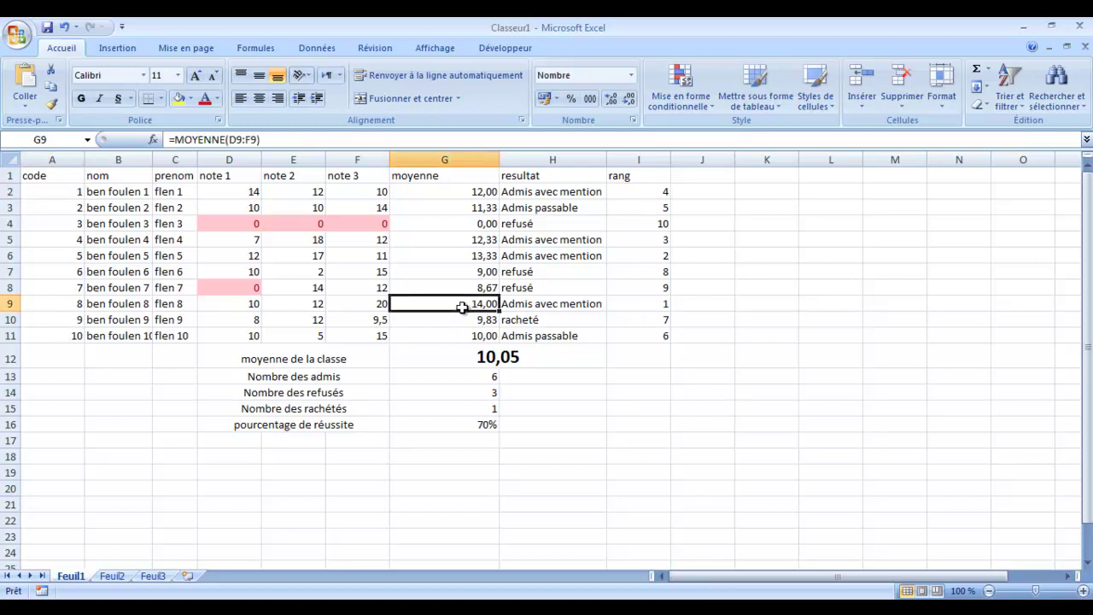
click(482, 256)
click(483, 242)
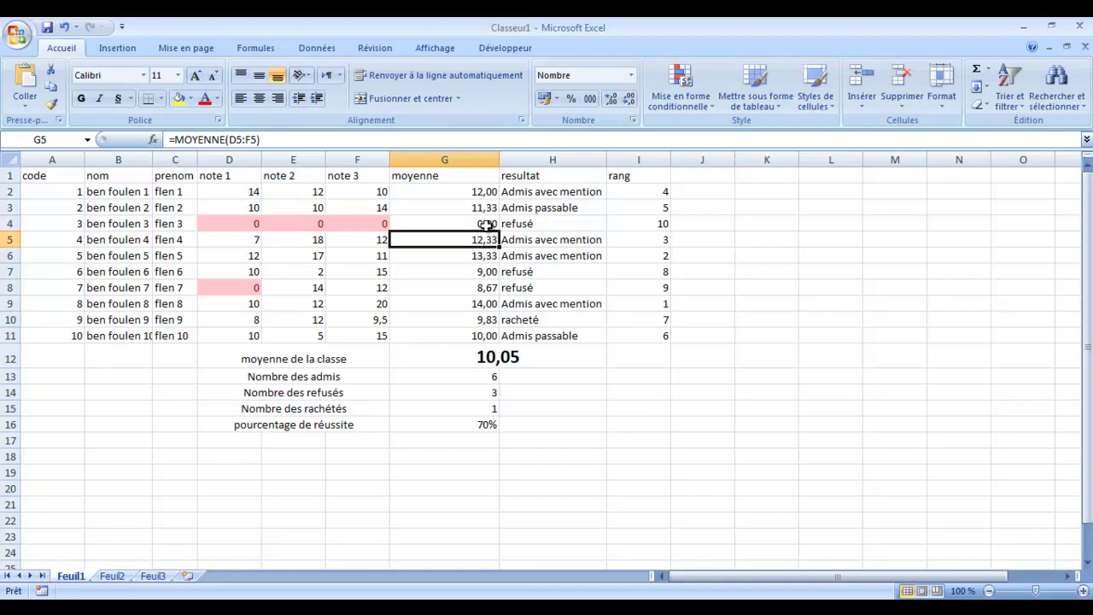
click(472, 223)
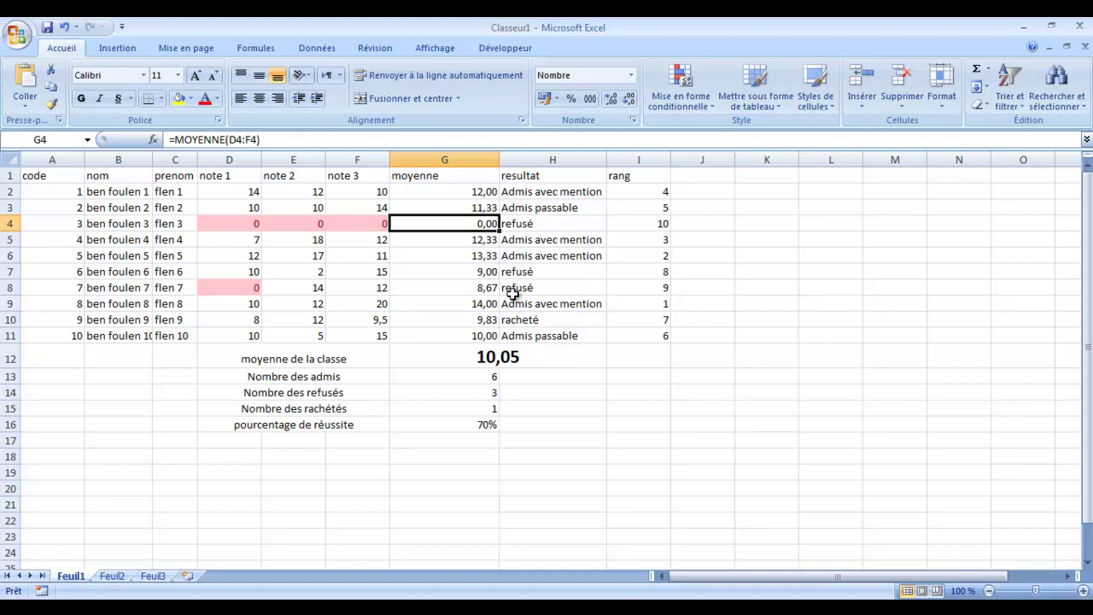
click(462, 306)
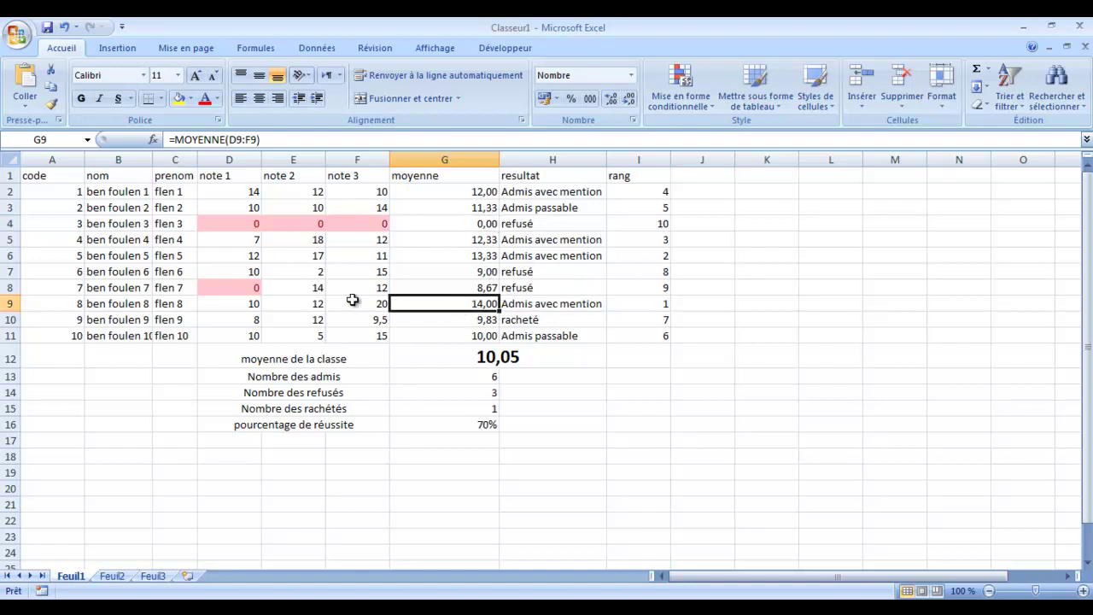
click(76, 306)
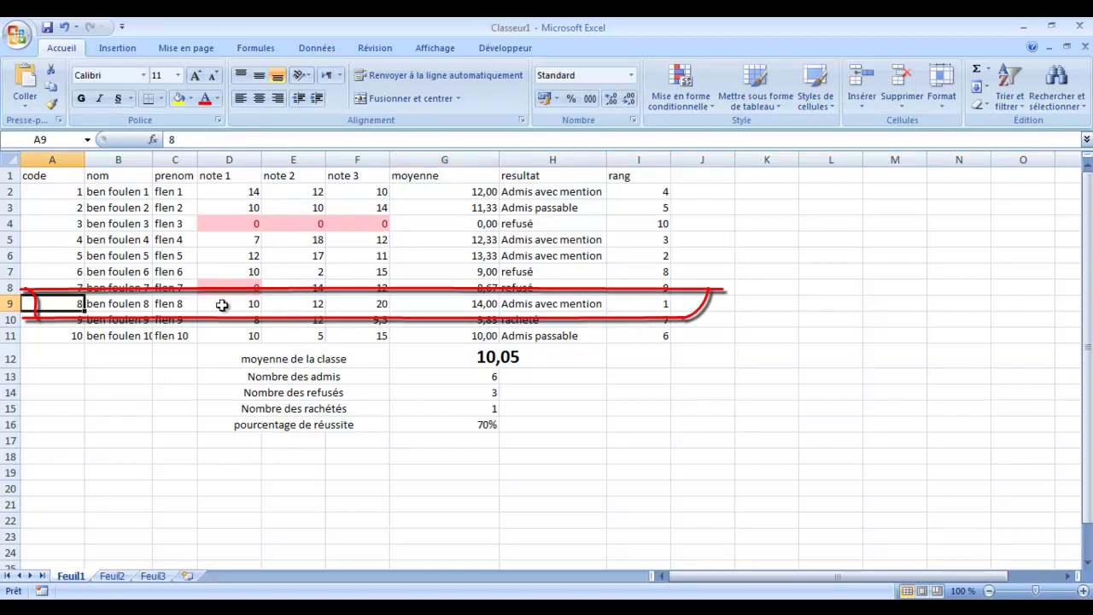
- Set note 2 of the student with code 2 to 20 in E3, and check the rank in I9
click(660, 208)
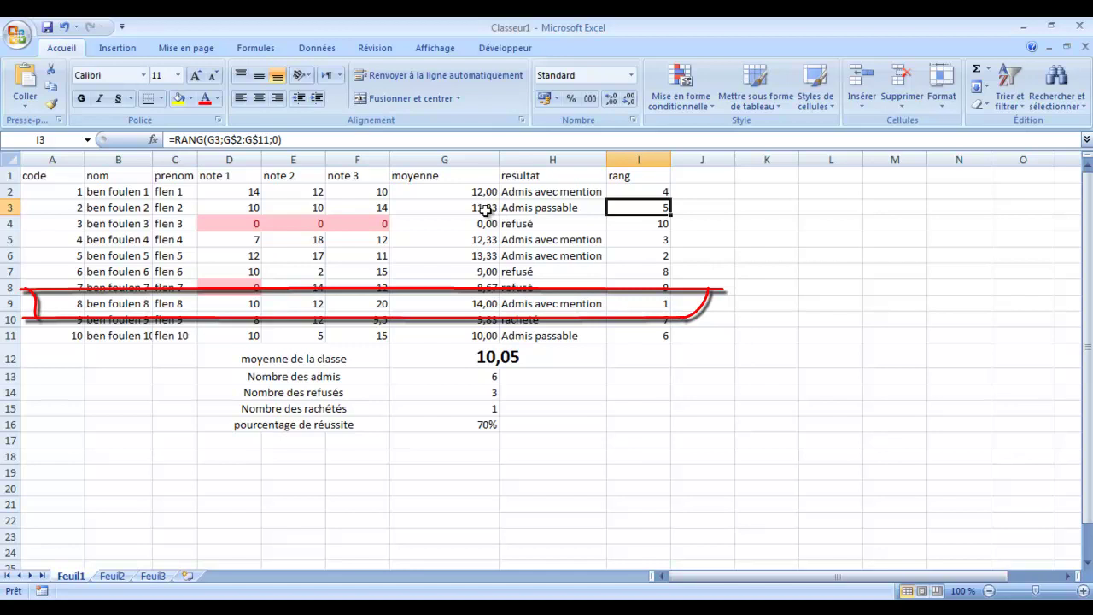
click(295, 208)
text(2)
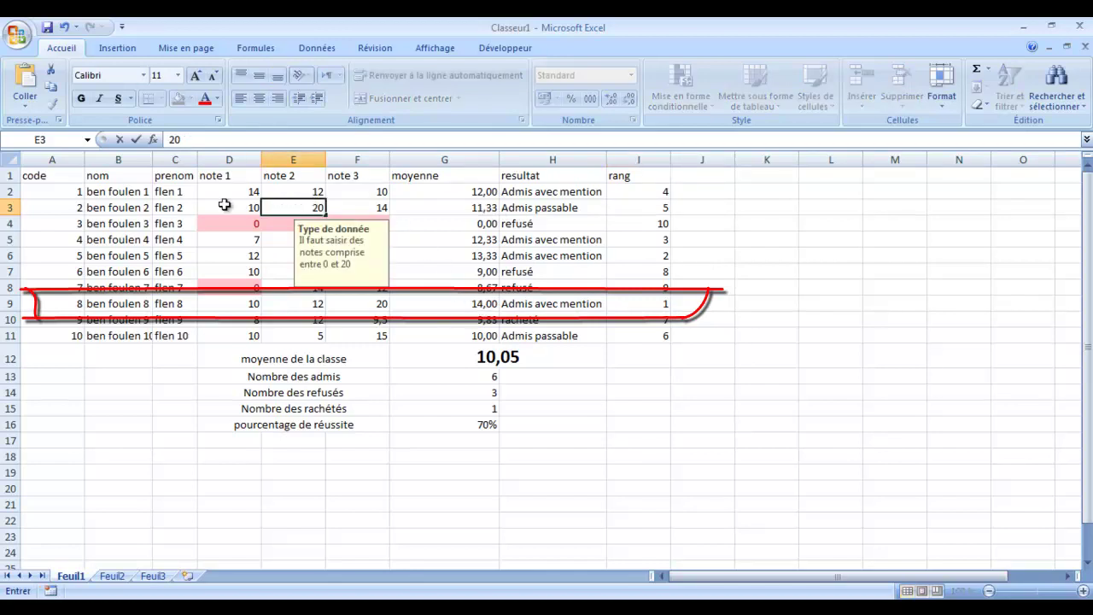
text(0)
click(219, 208)
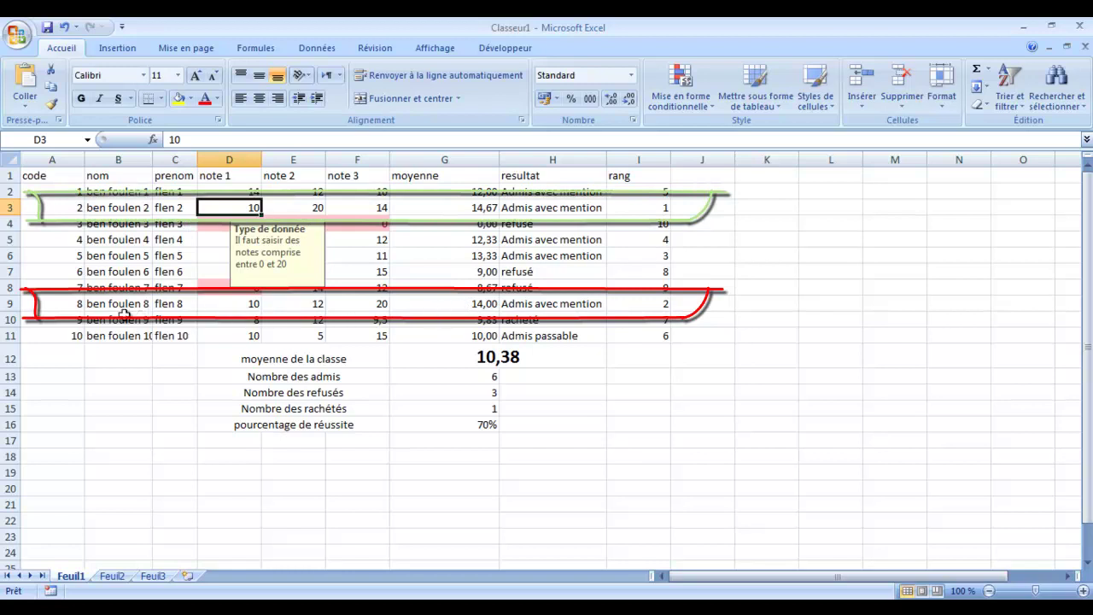
click(667, 306)
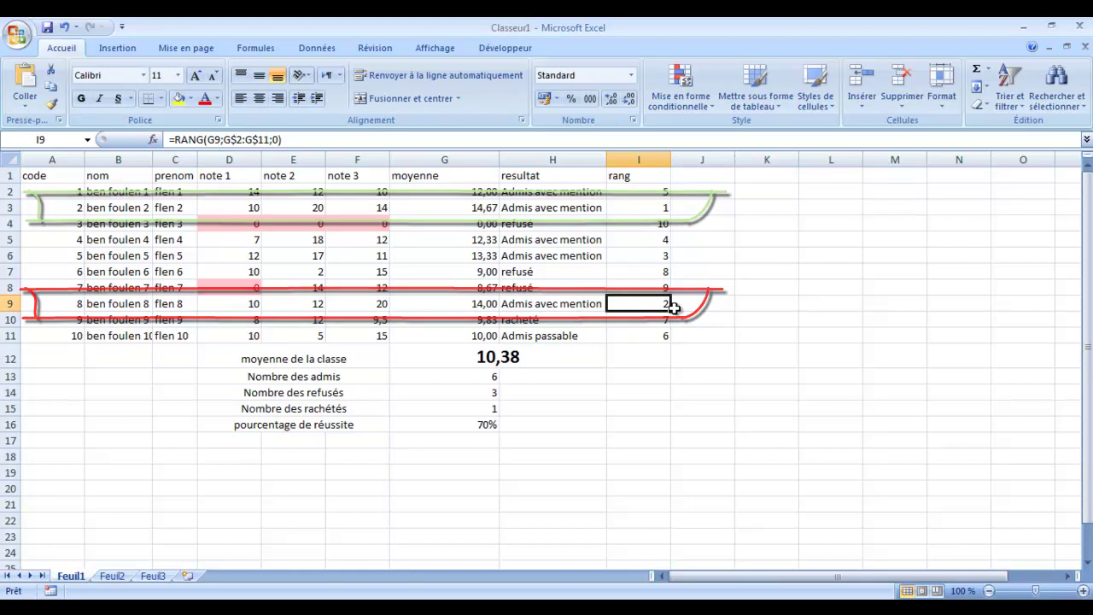
click(748, 286)
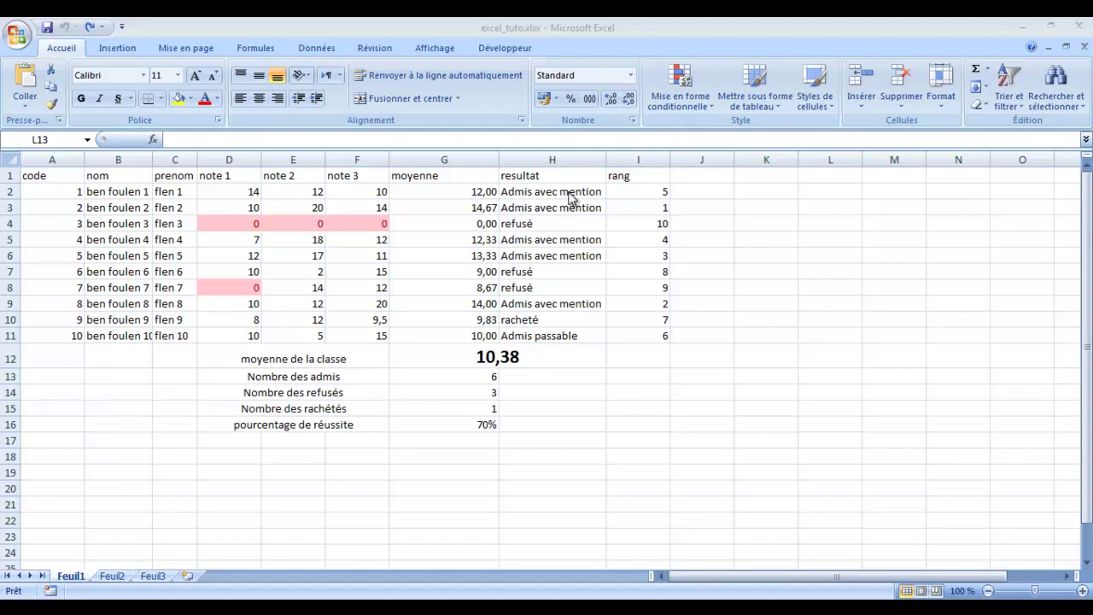
- Add a conditional formatting rule to H2:H11 that gives cells containing the text "Admis" a custom orange fill
drag(568, 191, 562, 335)
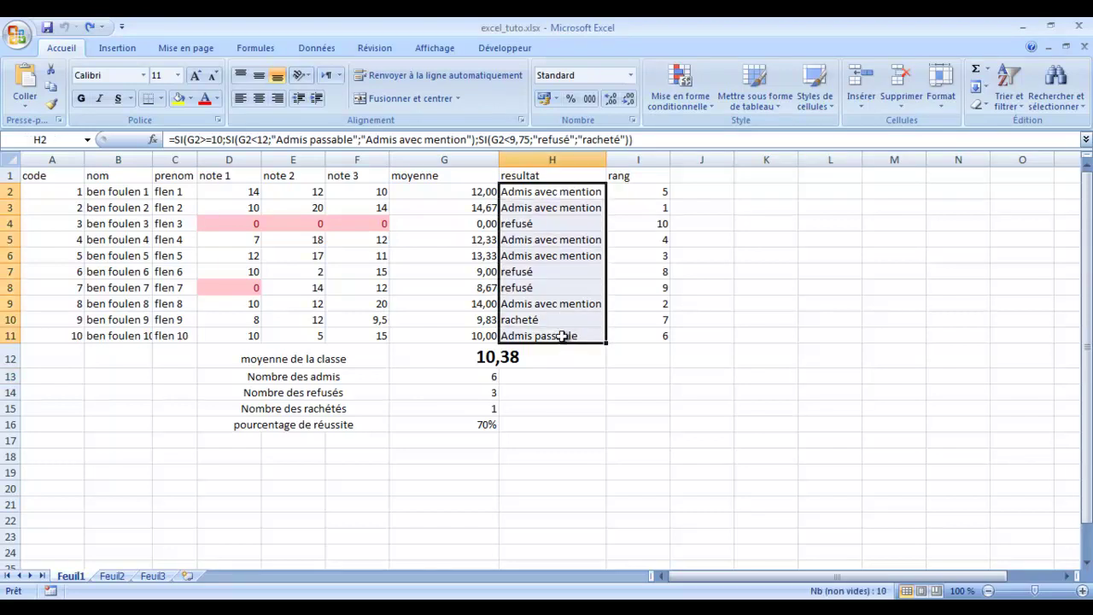
click(681, 99)
mouse_move(709, 138)
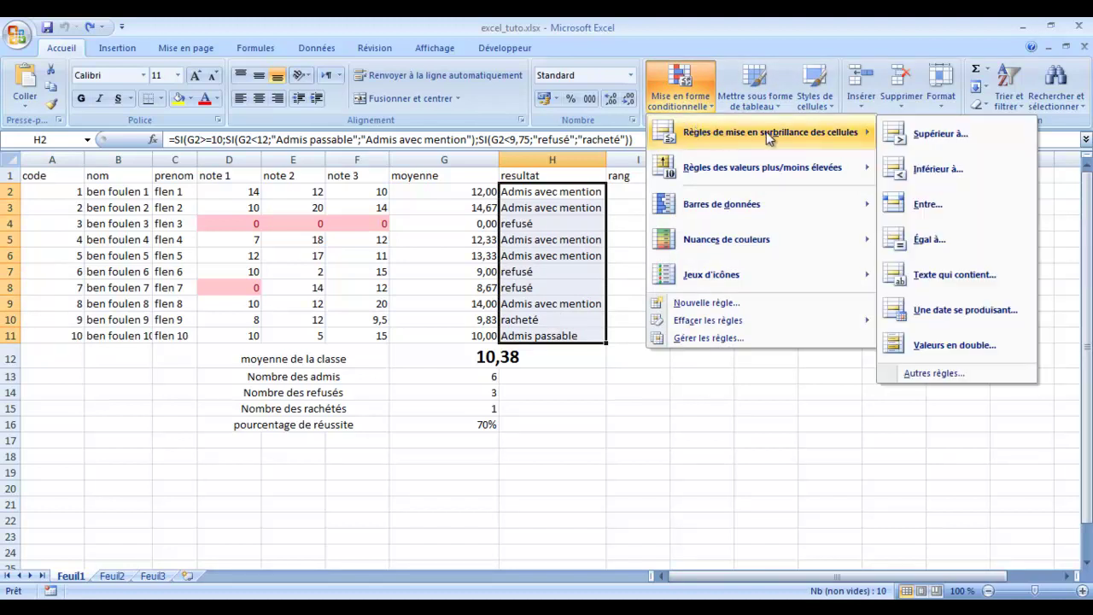
click(965, 275)
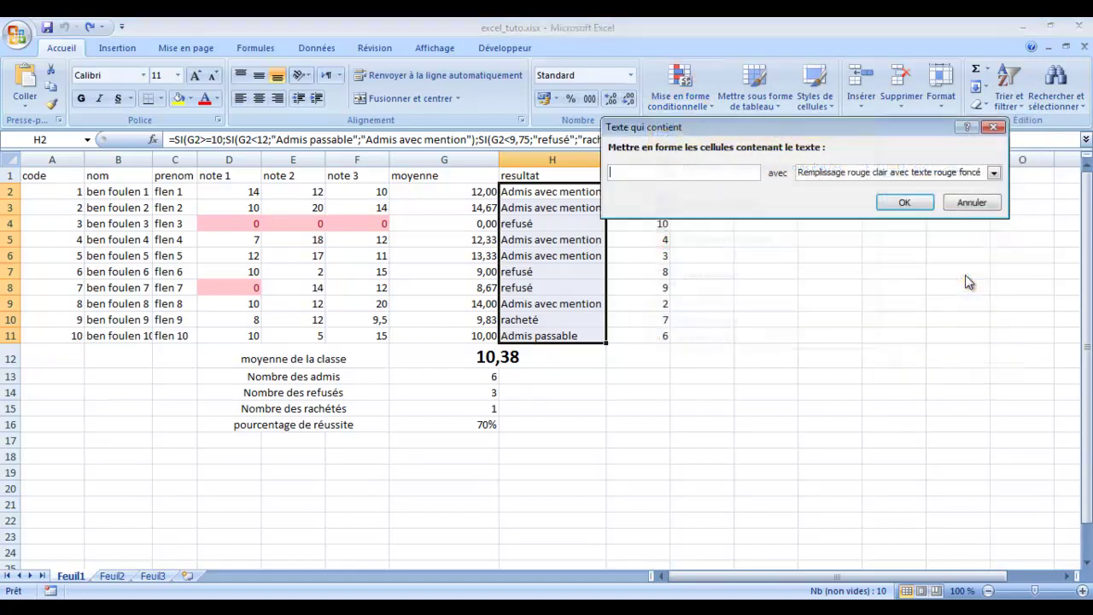
text(Admis)
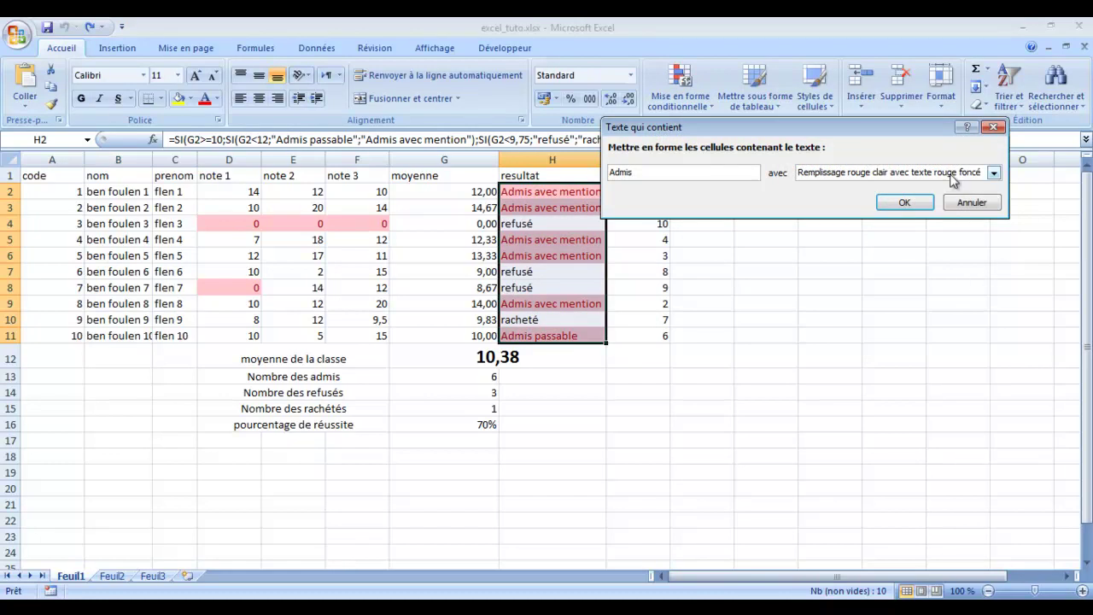
click(993, 172)
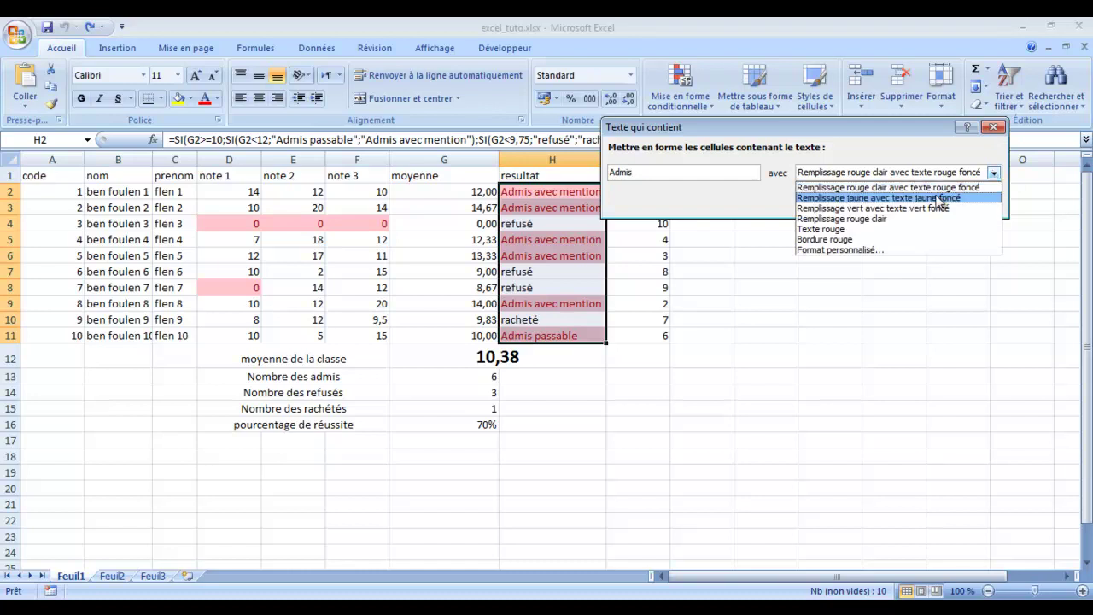
click(854, 250)
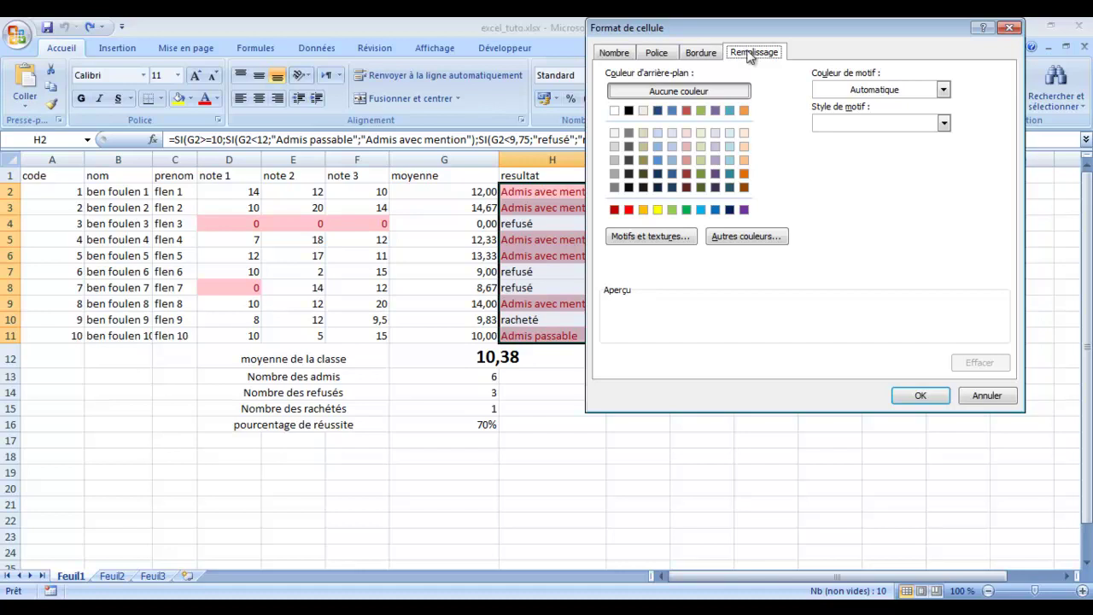
click(745, 175)
click(937, 398)
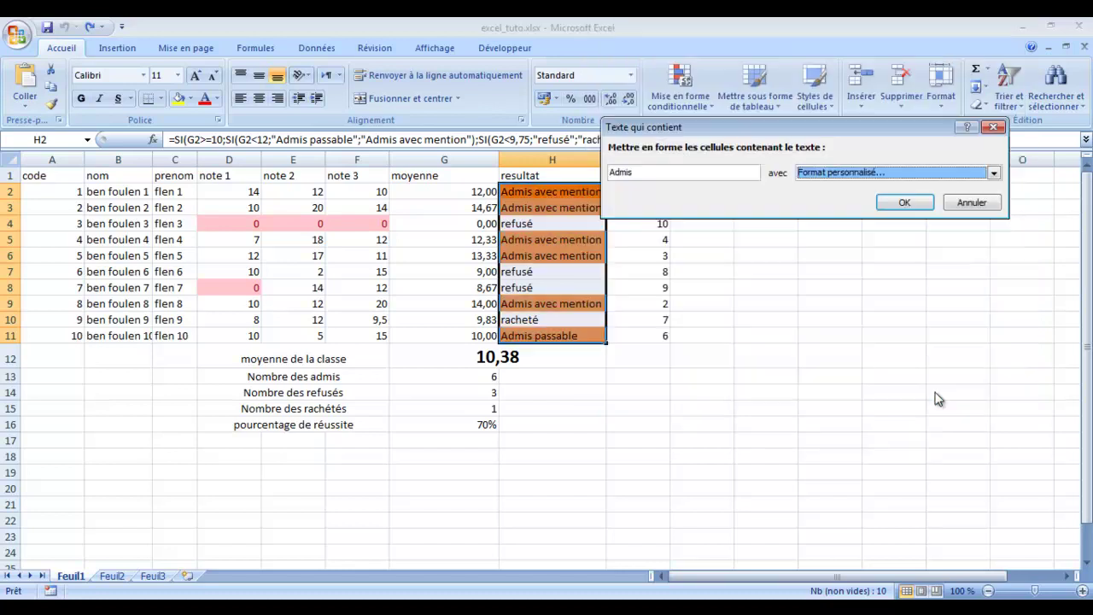
click(902, 203)
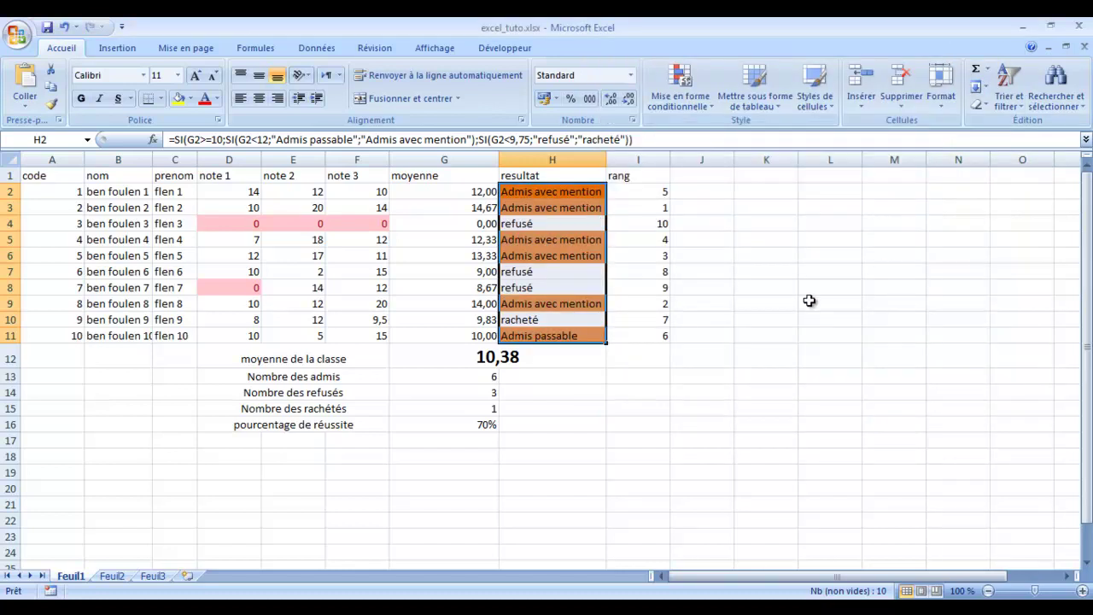
click(765, 303)
- Add a conditional formatting rule to H2:H11 that gives cells containing the text "refusé" a custom red fill
drag(554, 191, 561, 330)
click(671, 89)
mouse_move(752, 134)
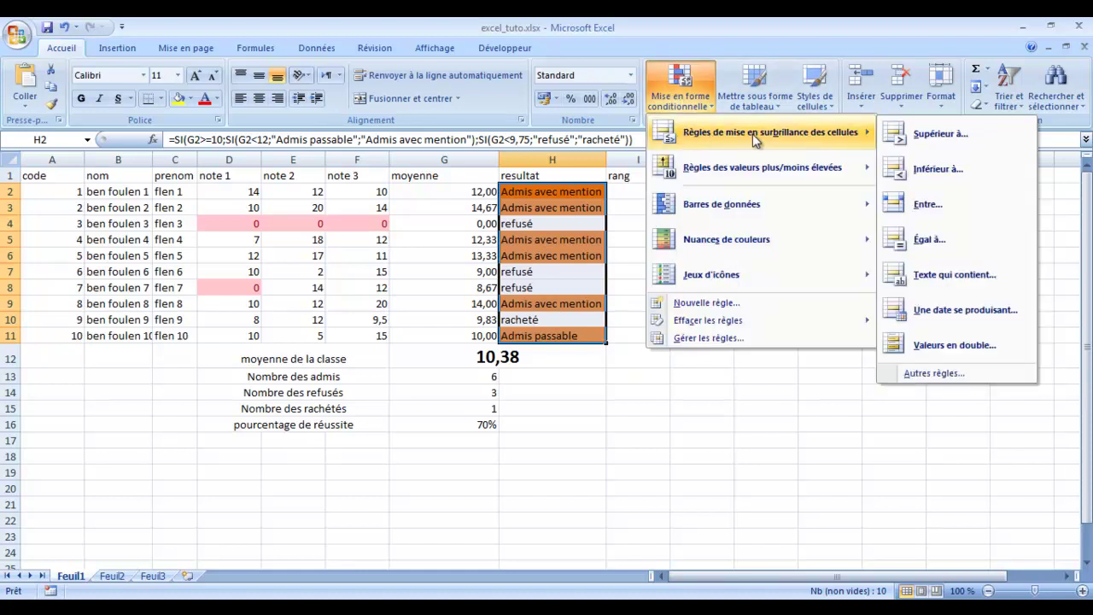
click(938, 283)
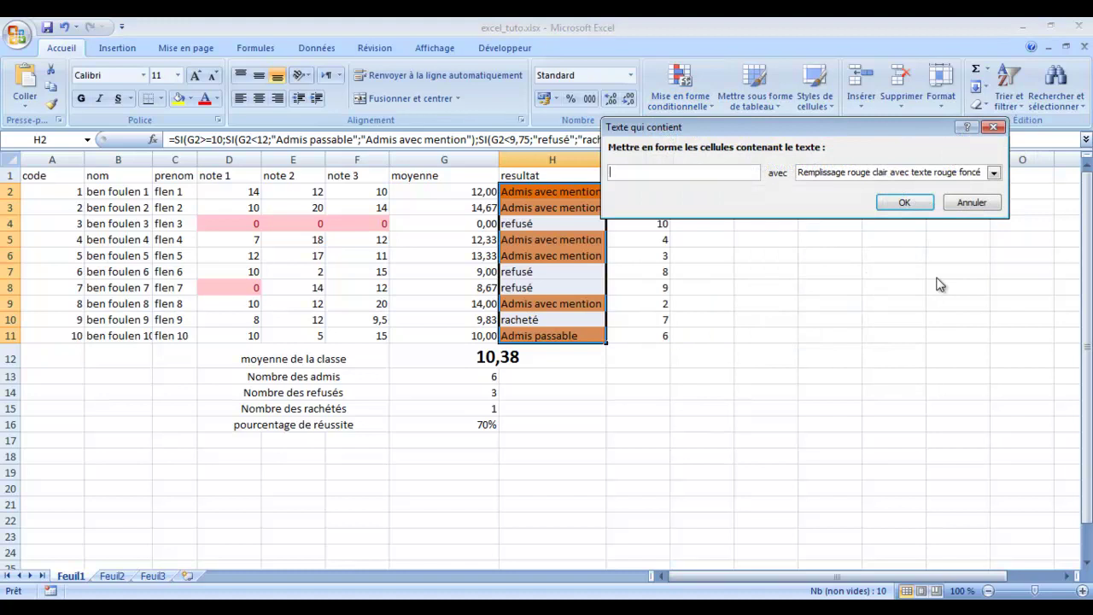
text(refusé)
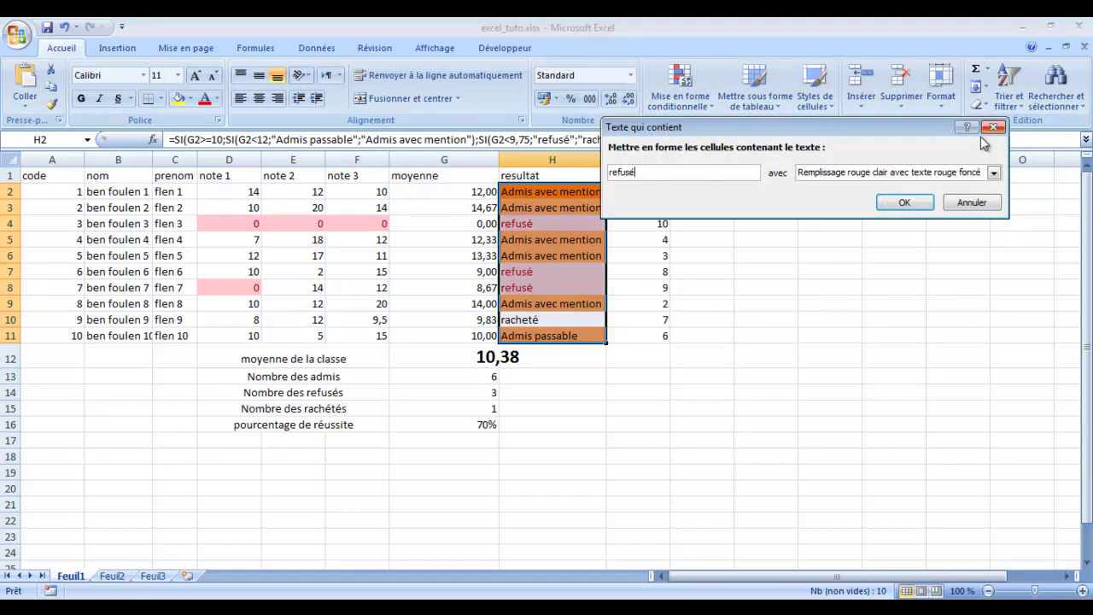
click(995, 174)
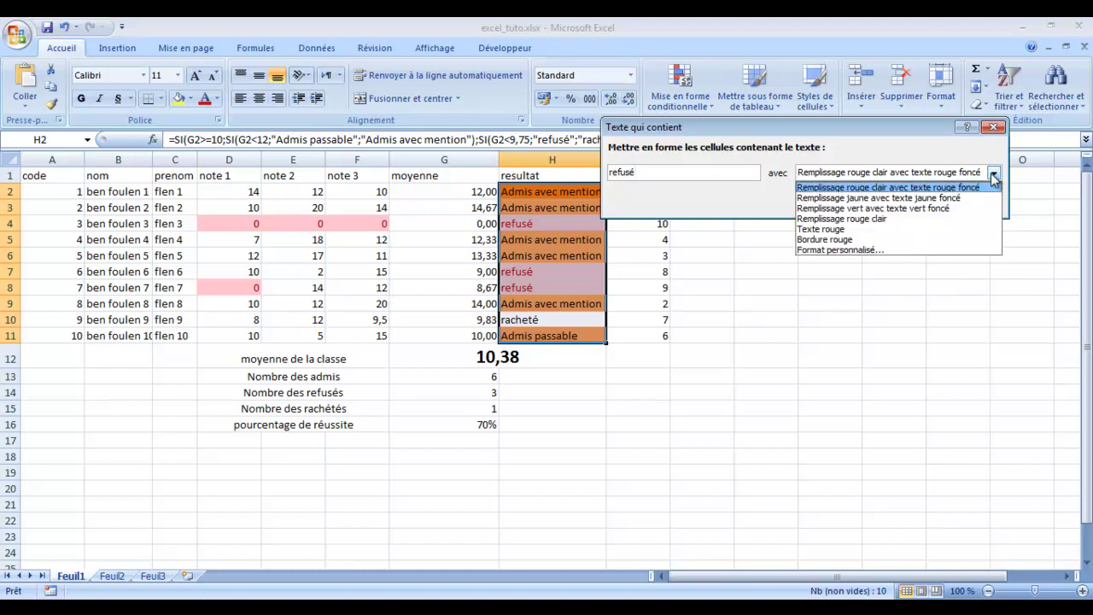
click(867, 250)
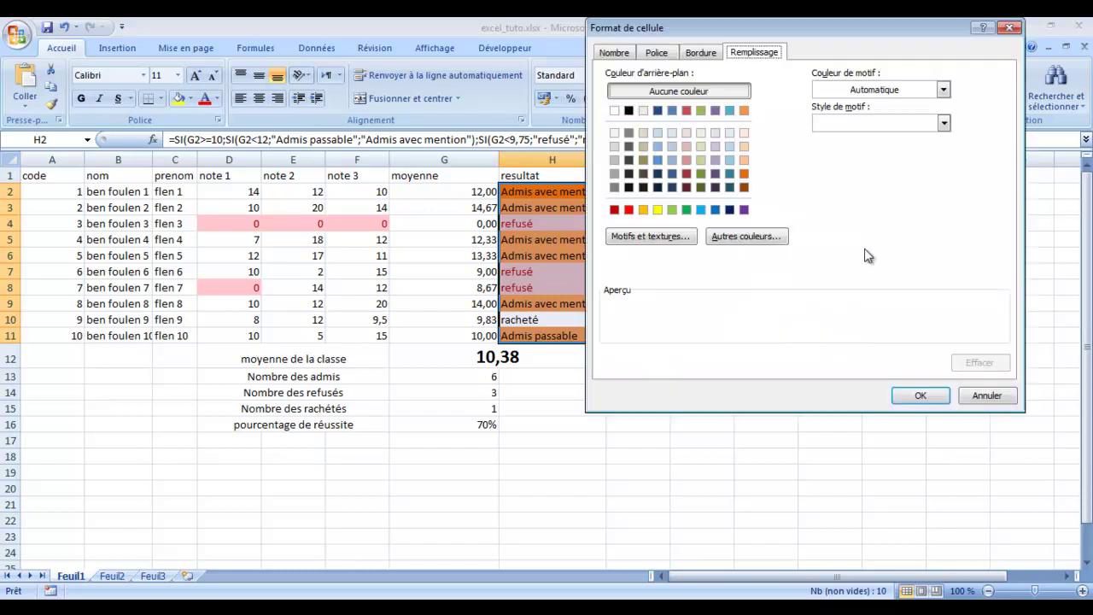
click(630, 211)
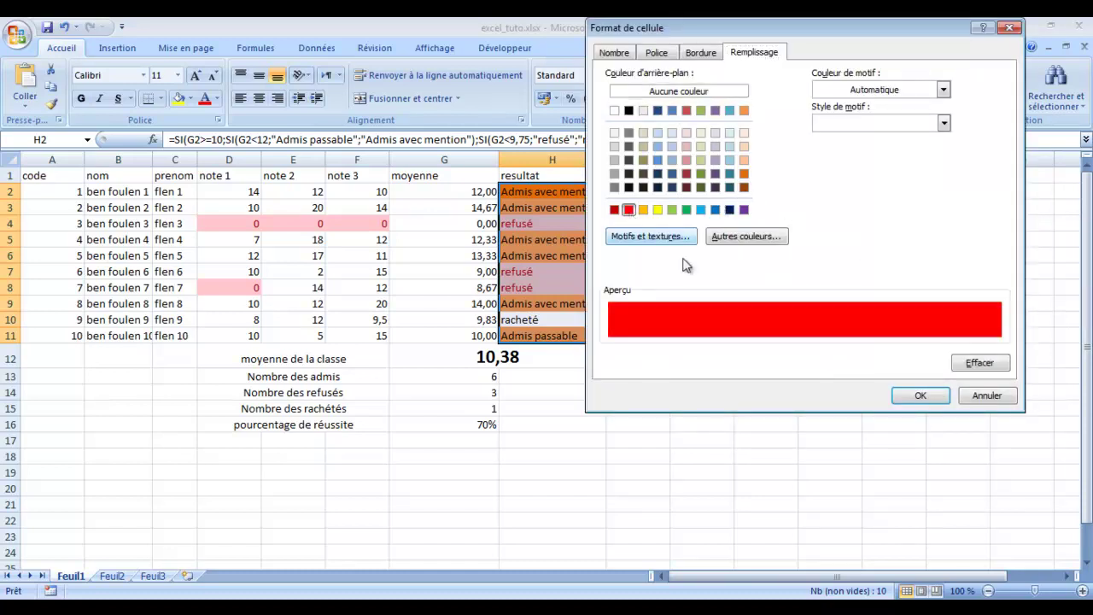
click(922, 395)
click(899, 203)
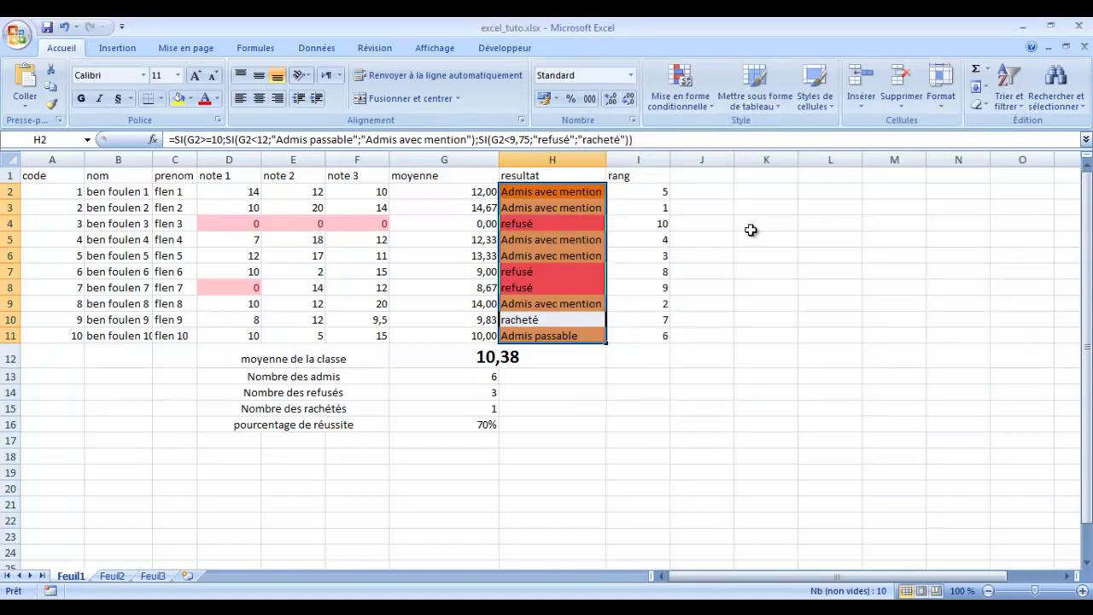
- Add a conditional formatting rule to H2:H11 that gives cells containing the text "racheté" a custom blue fill
click(680, 89)
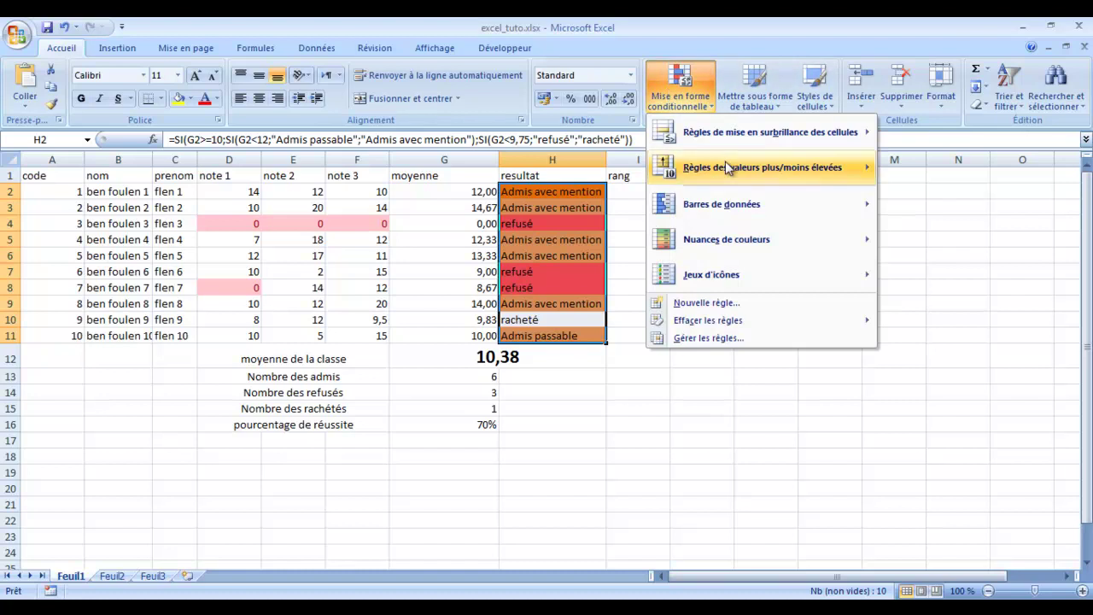
mouse_move(738, 148)
click(954, 274)
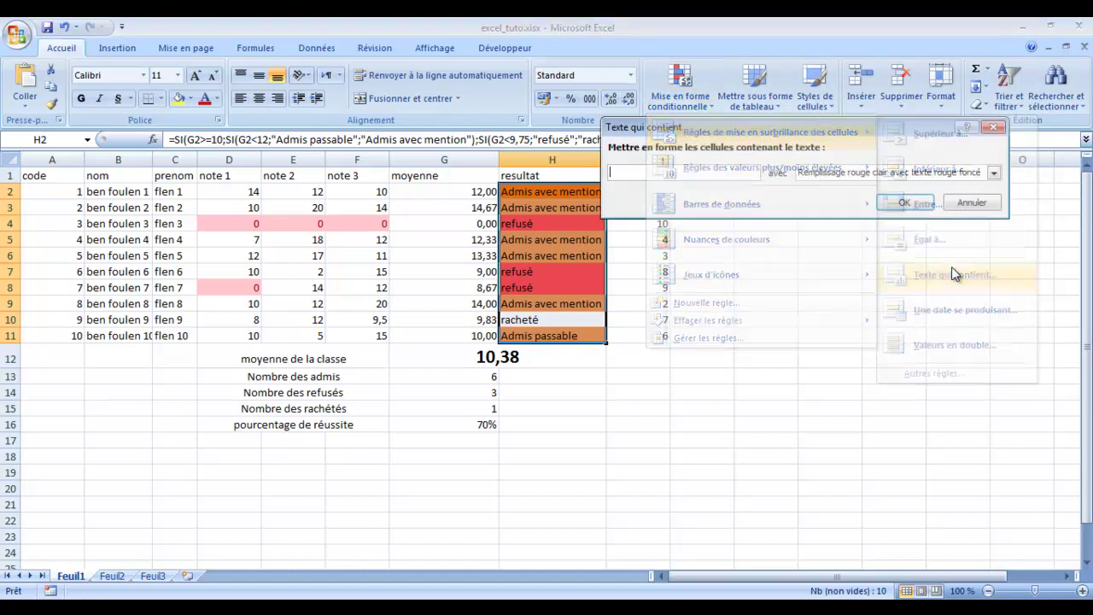
text(racheté)
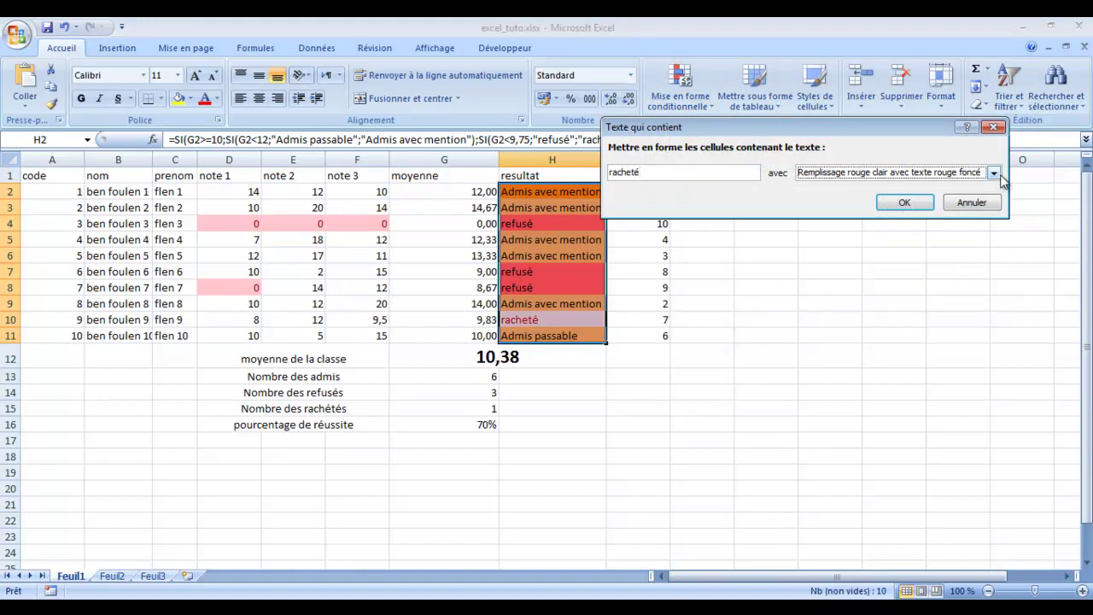
click(994, 173)
click(915, 250)
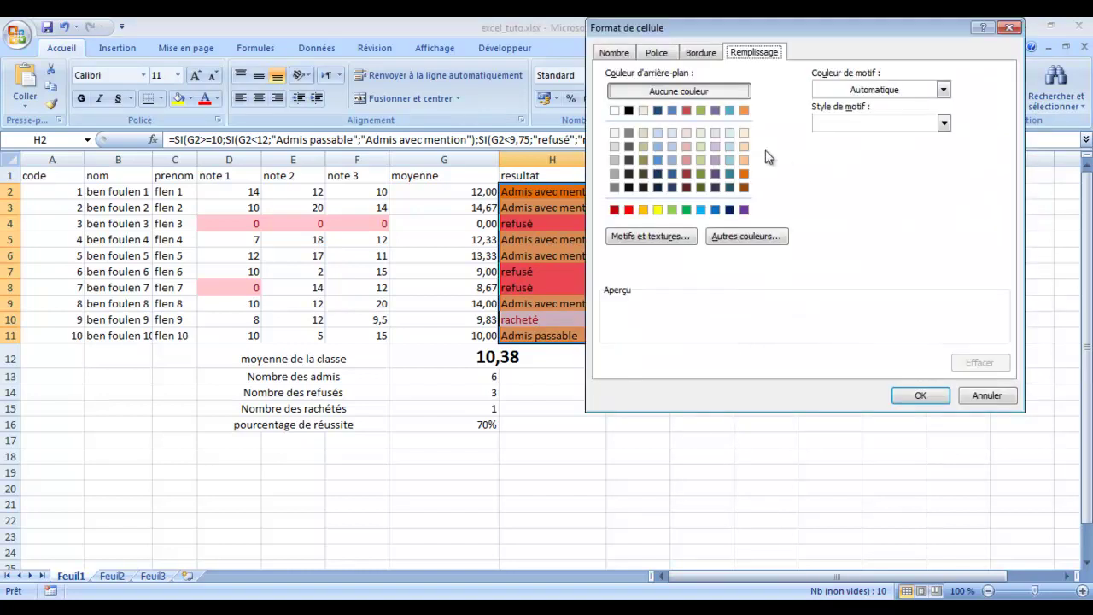
click(715, 209)
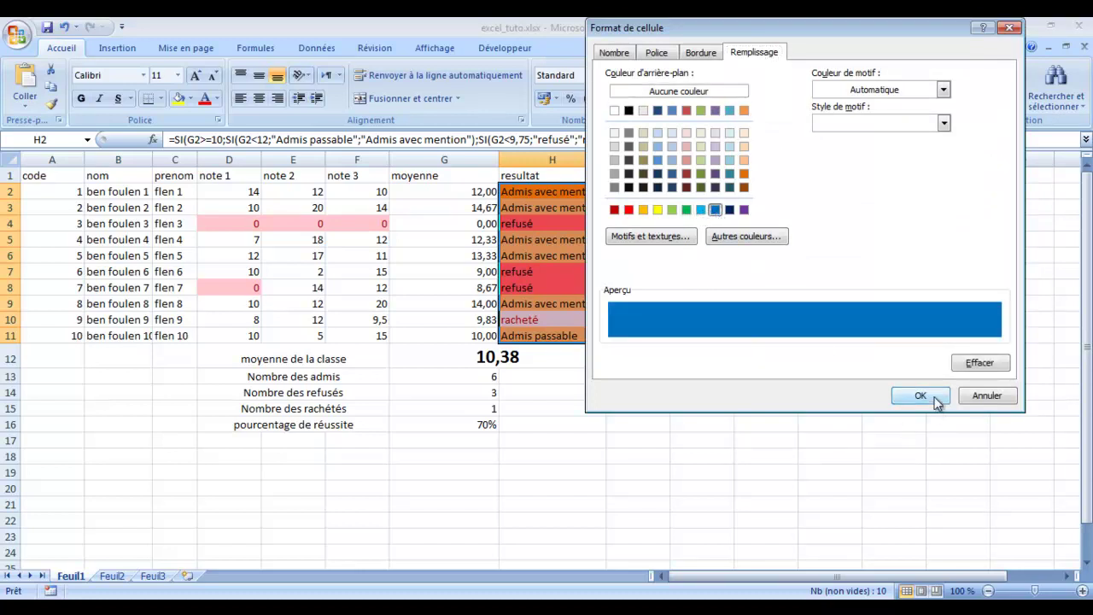
click(933, 397)
click(903, 203)
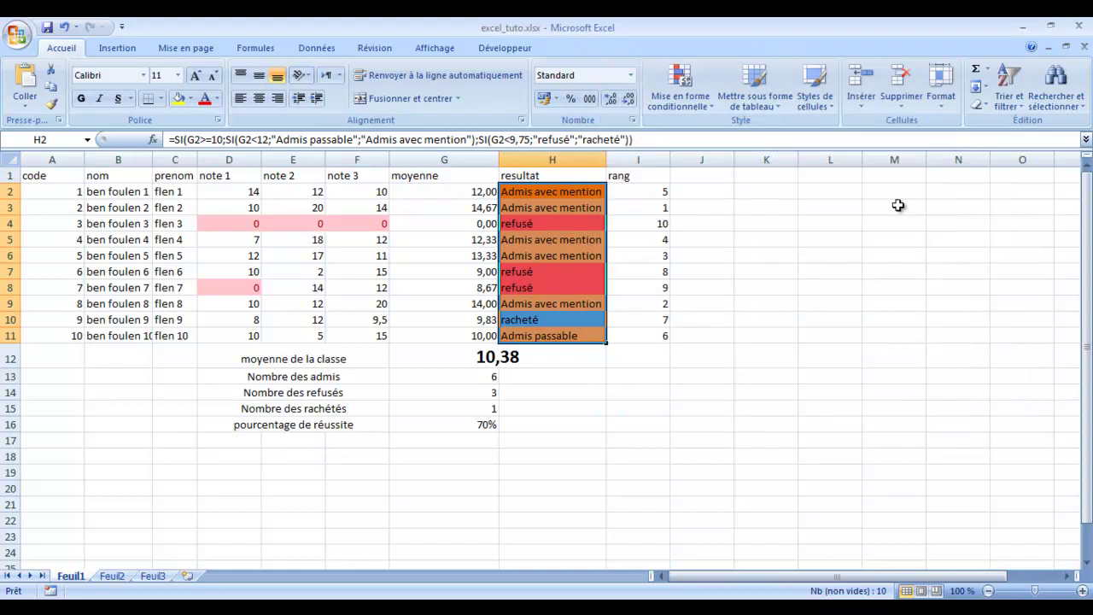
click(702, 303)
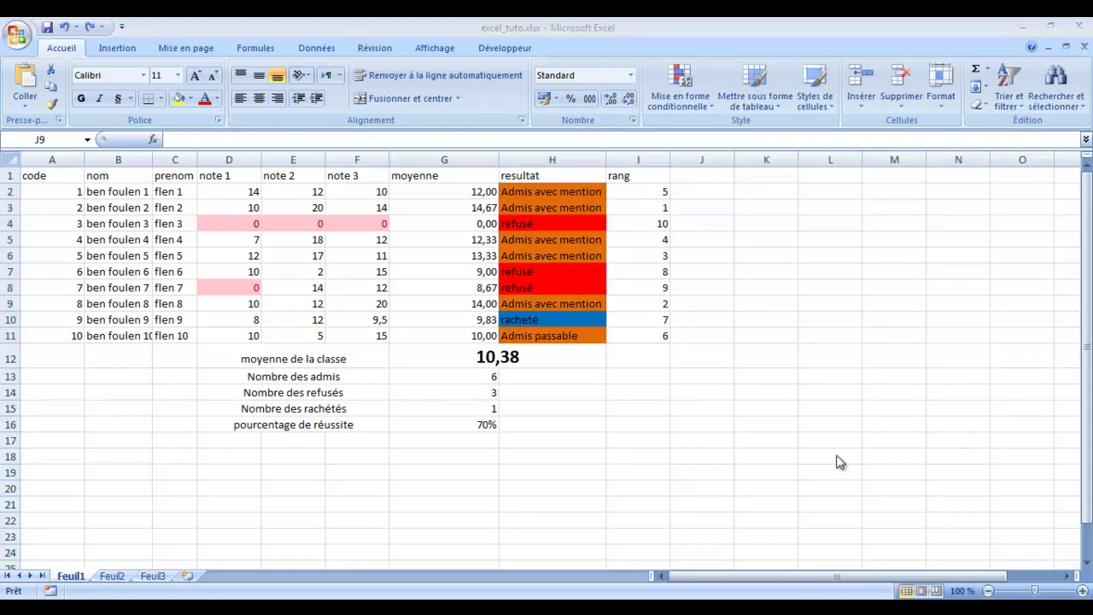
- Set note 3 of the student with code 1 to 2 in F2
click(370, 191)
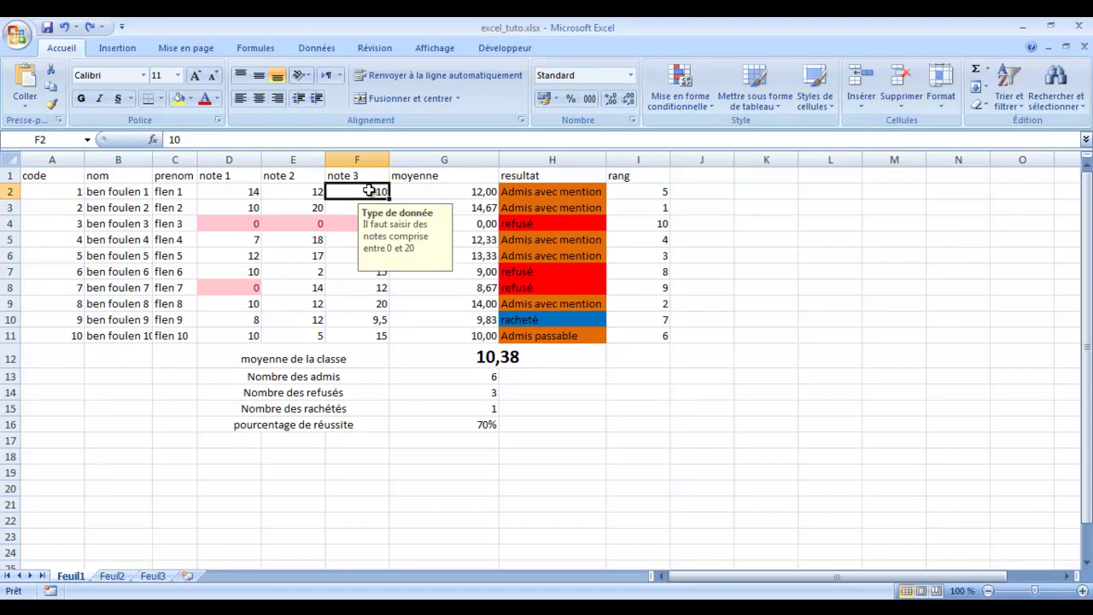
text(2)
key(Return)
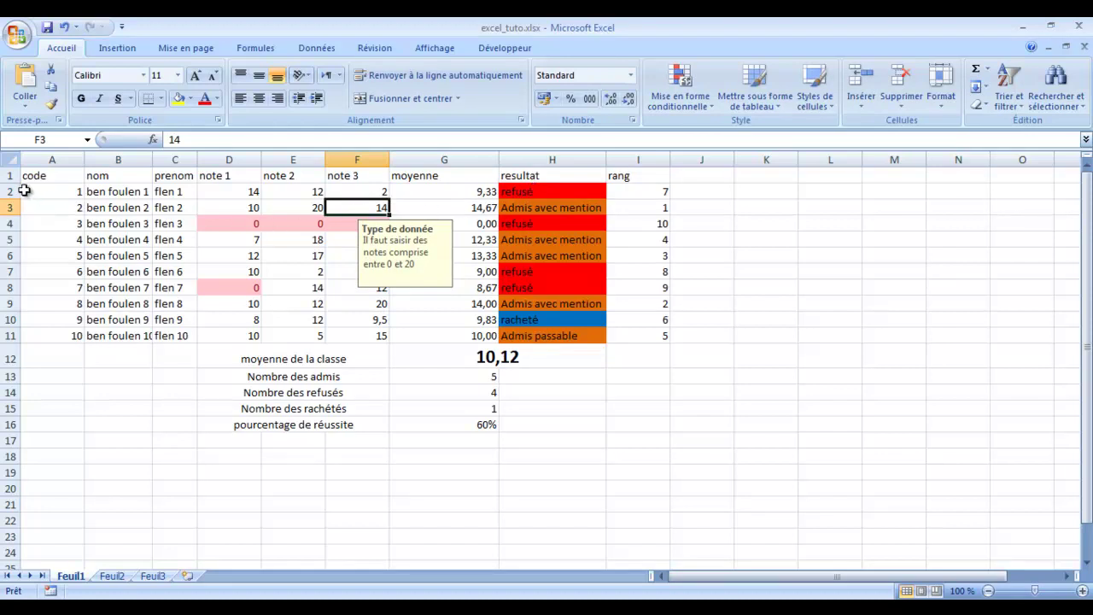
- Sort the student table in rows 1 to 11, with headers, by code values from largest to smallest
drag(11, 175, 391, 336)
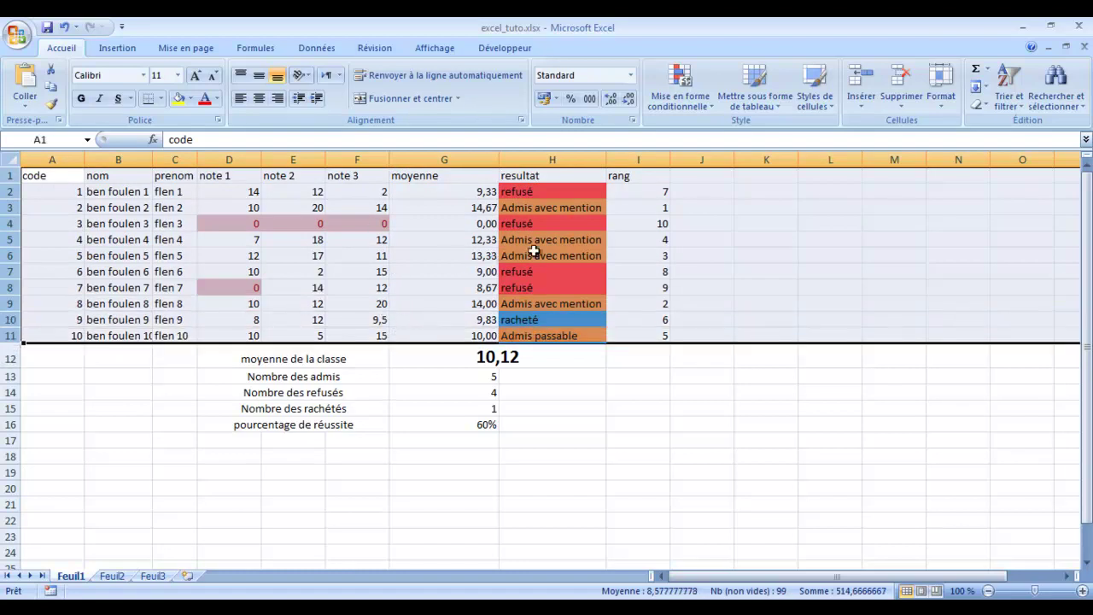
click(1007, 89)
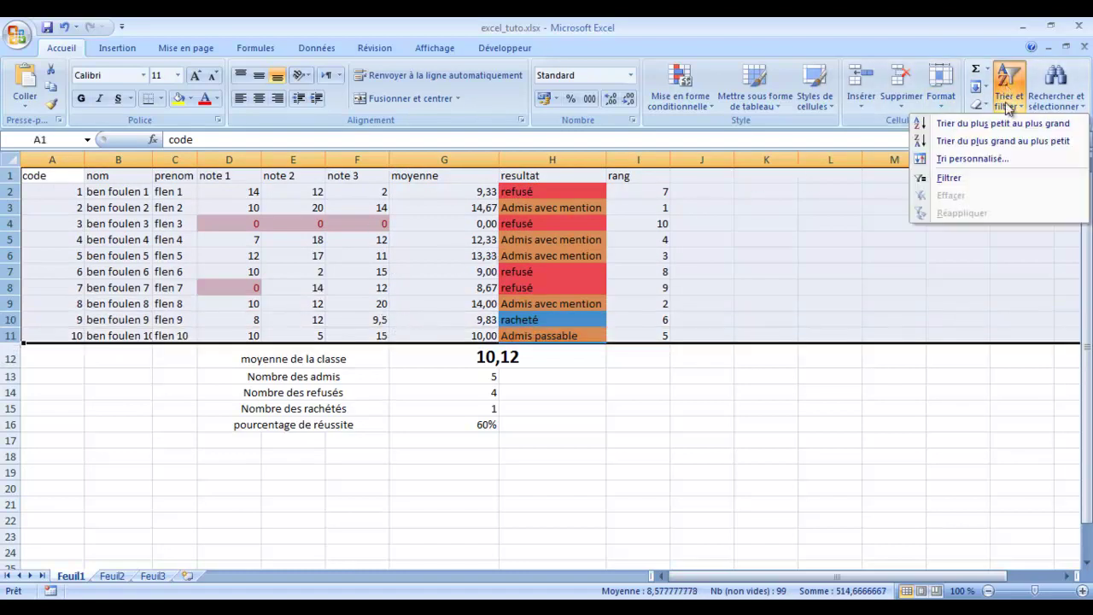
click(971, 159)
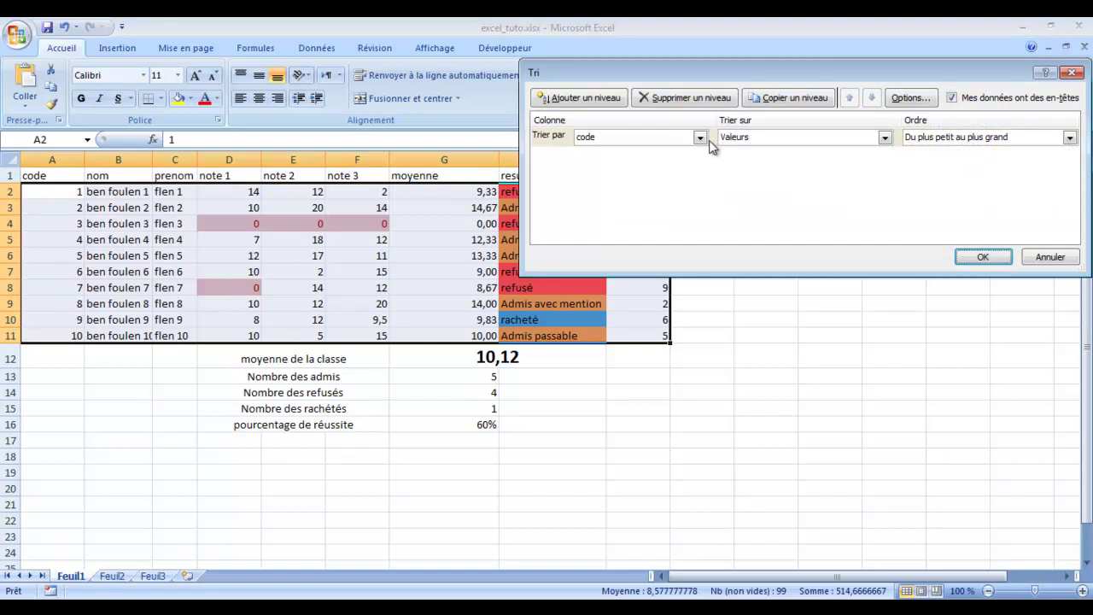
click(950, 140)
click(950, 163)
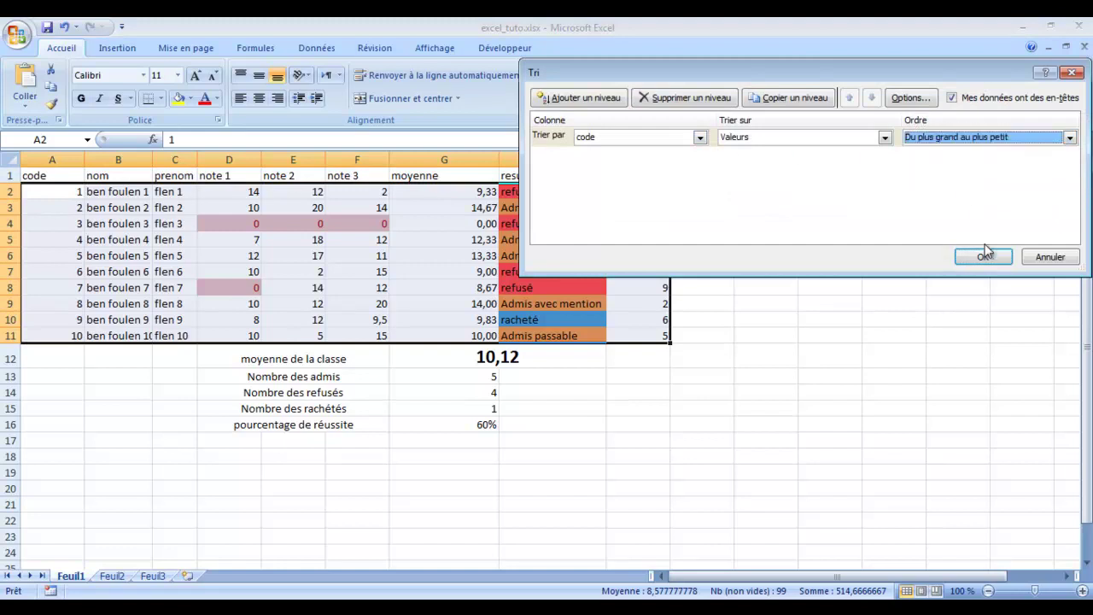
click(983, 257)
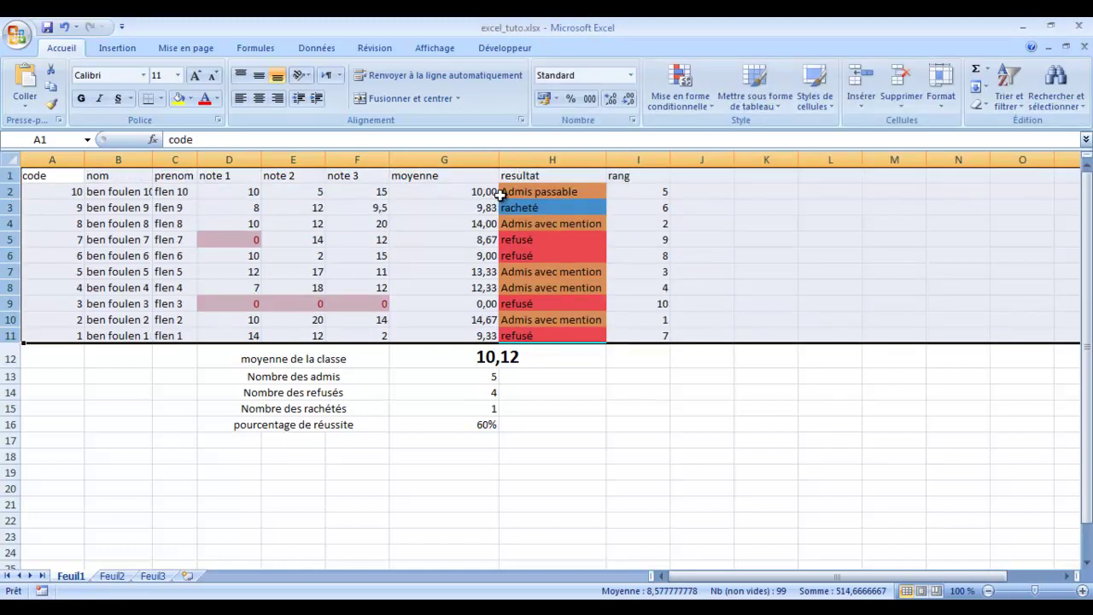